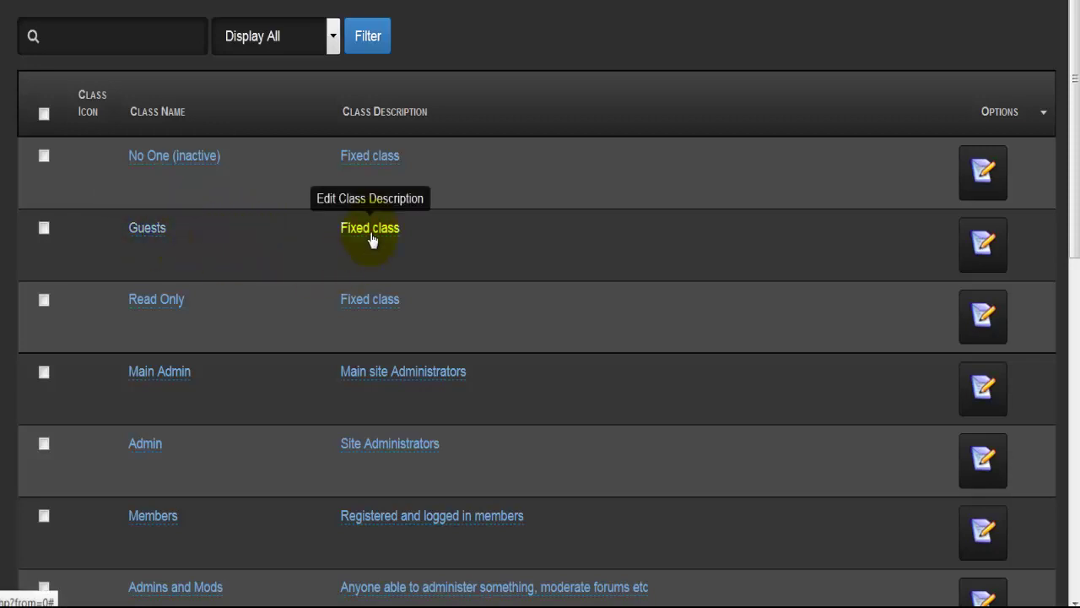
- Open the Guests user class for editing and review its name, description and class type
{"action": "left_click", "coordinate": [979, 249]}
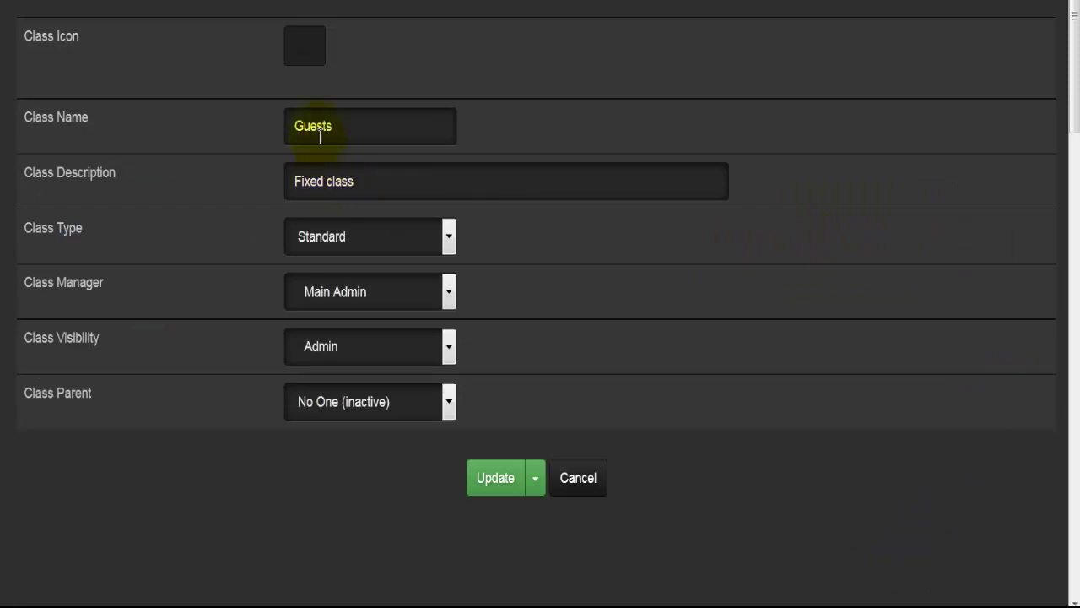
{"action": "left_click", "coordinate": [318, 126]}
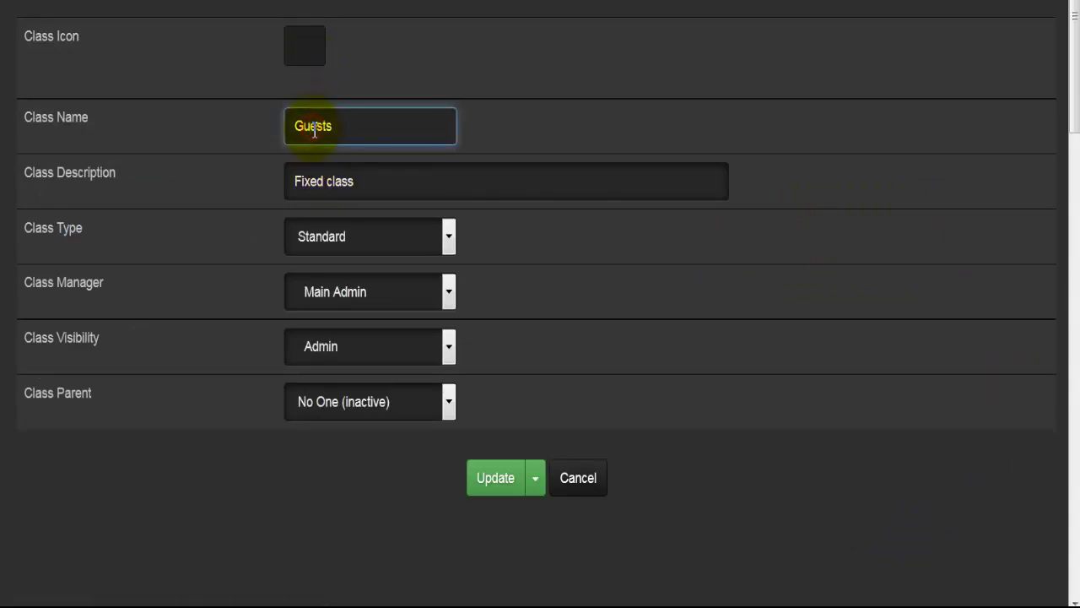
{"action": "left_click", "coordinate": [319, 187]}
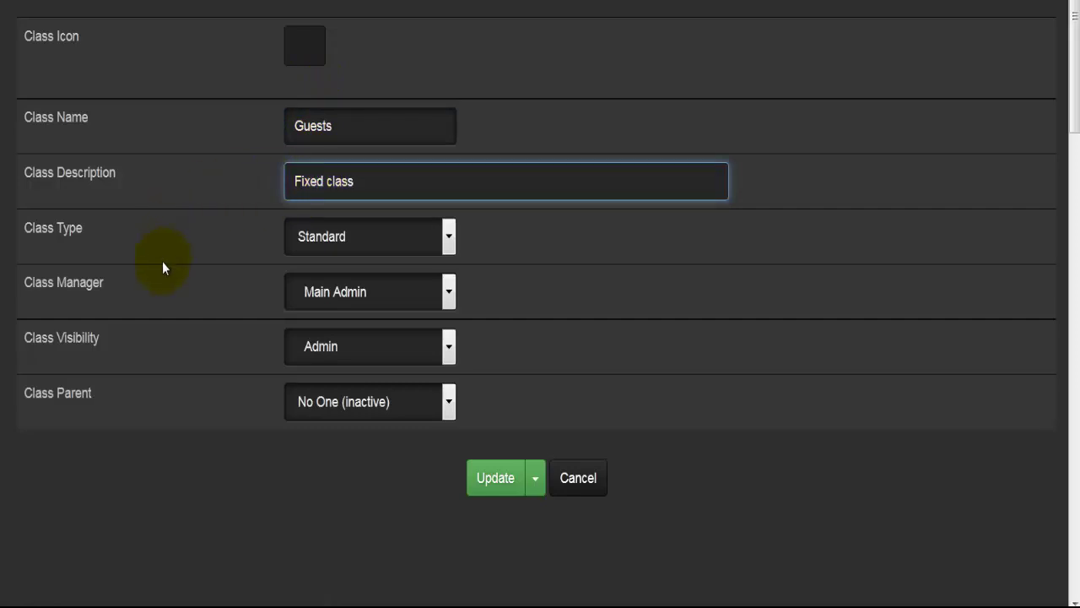
{"action": "left_click", "coordinate": [358, 243]}
{"action": "left_click", "coordinate": [357, 244]}
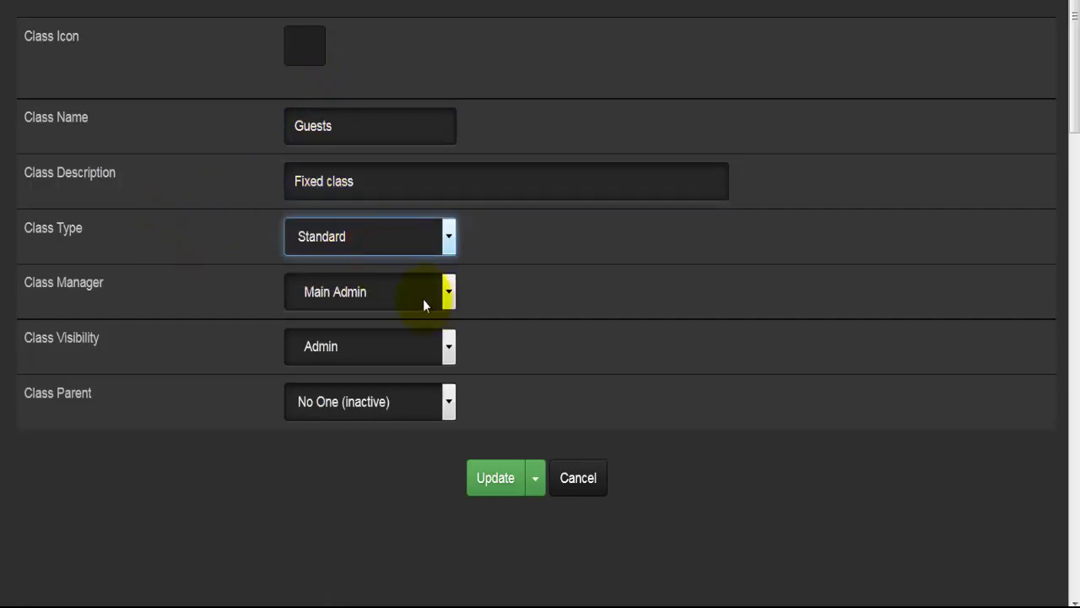
- Examine the manager and visibility choices available for the Guests class
{"action": "left_click", "coordinate": [423, 297]}
{"action": "left_click", "coordinate": [425, 301]}
{"action": "left_click", "coordinate": [424, 301]}
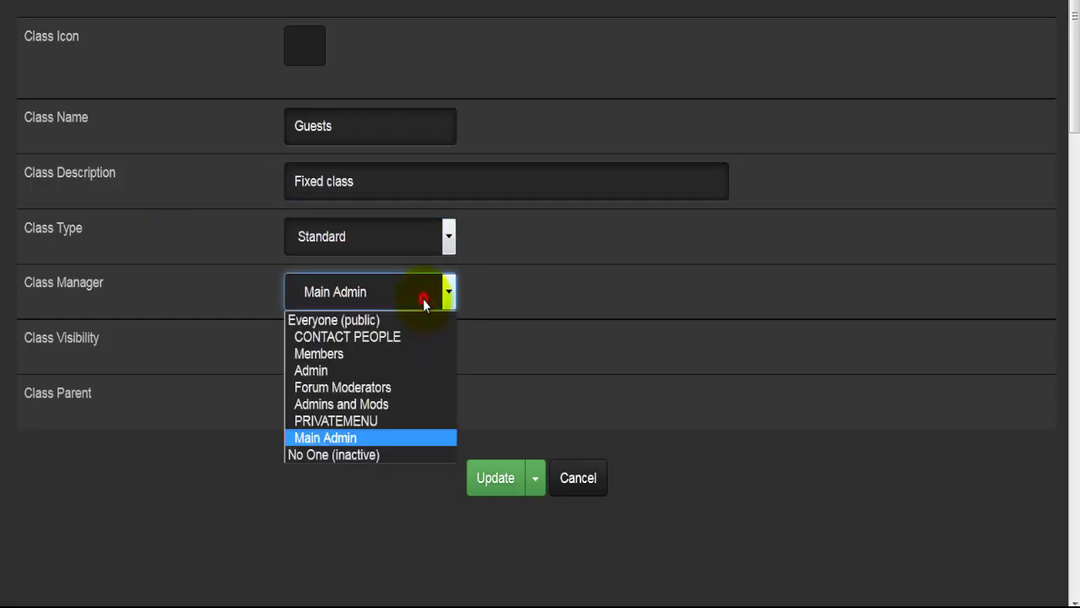
{"action": "left_click", "coordinate": [368, 437]}
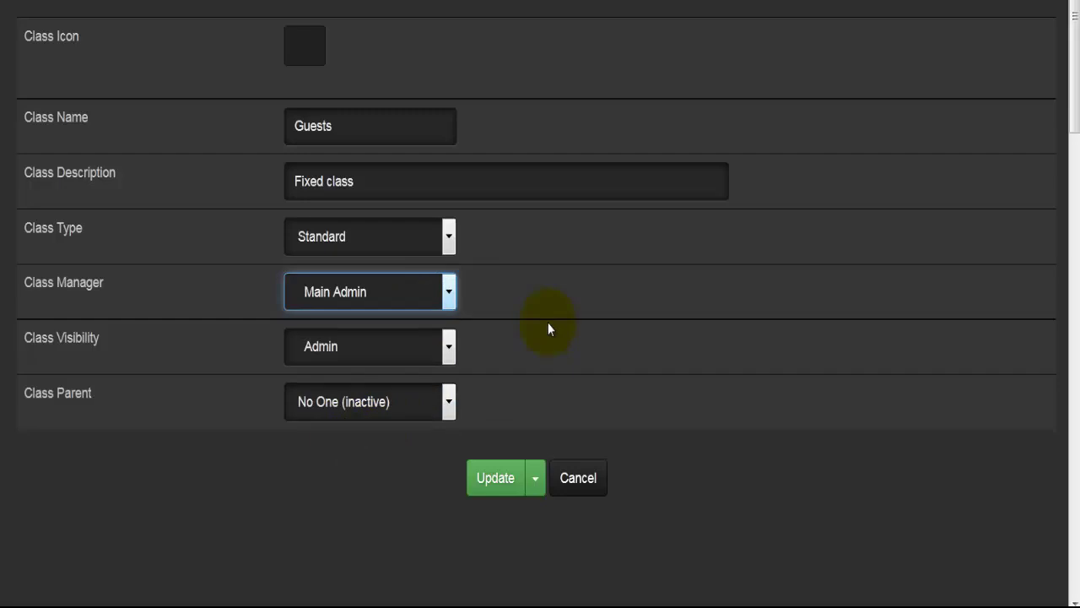
{"action": "left_click", "coordinate": [531, 371]}
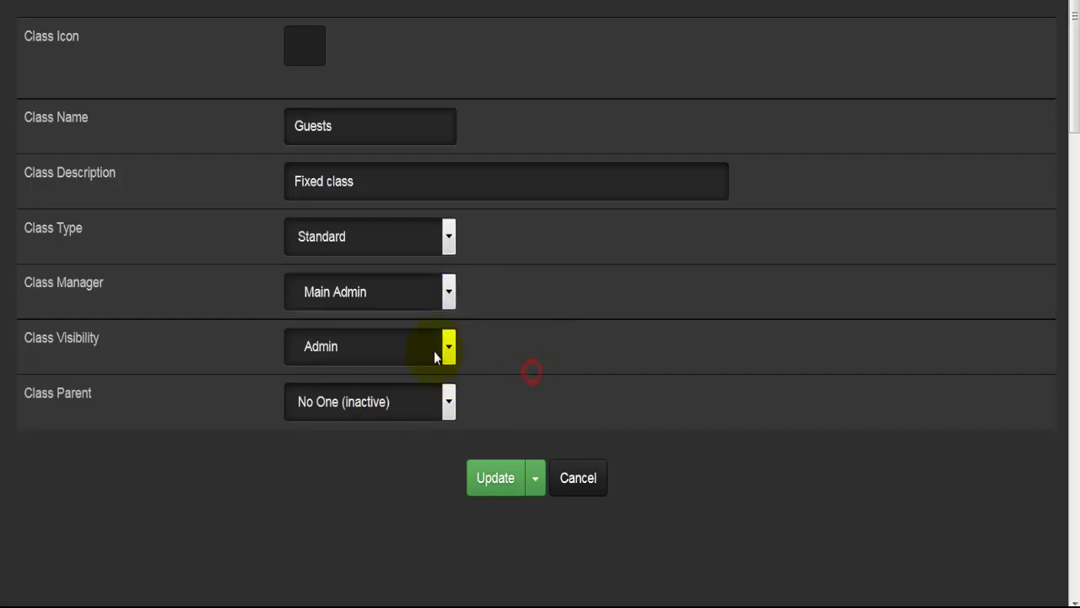
{"action": "left_click", "coordinate": [434, 350]}
{"action": "left_click", "coordinate": [434, 350]}
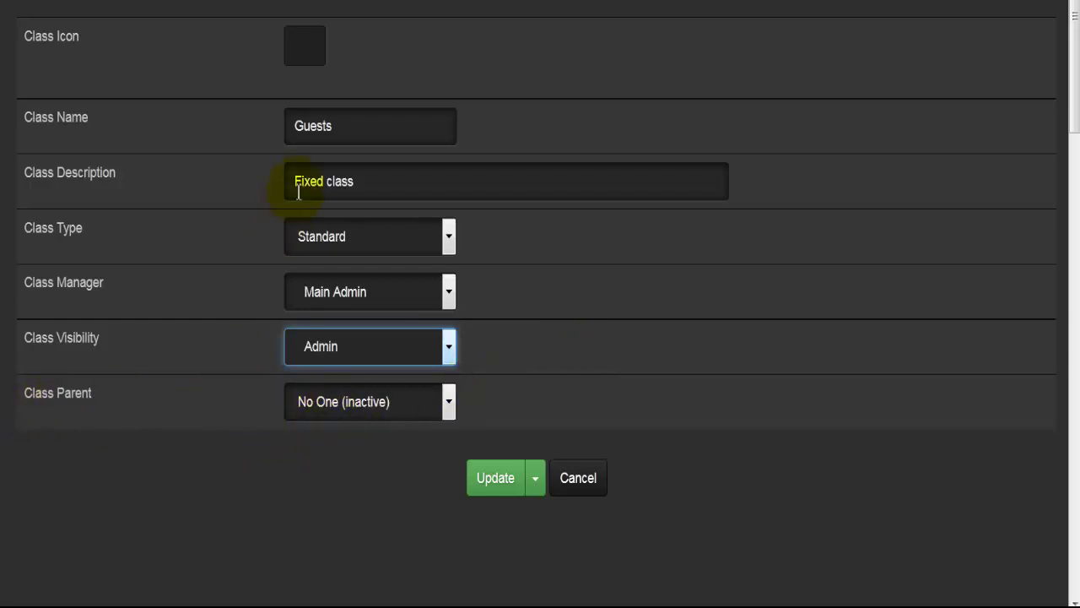
{"action": "left_click", "coordinate": [312, 127]}
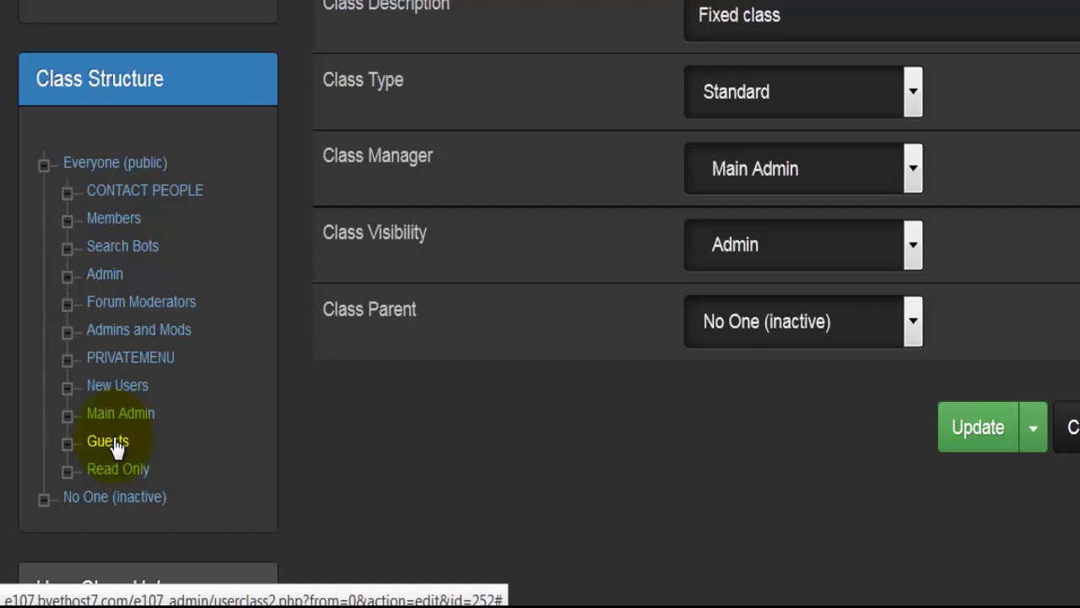
- Return to the list of user classes and look through all of its entries
{"action": "left_click", "coordinate": [545, 207]}
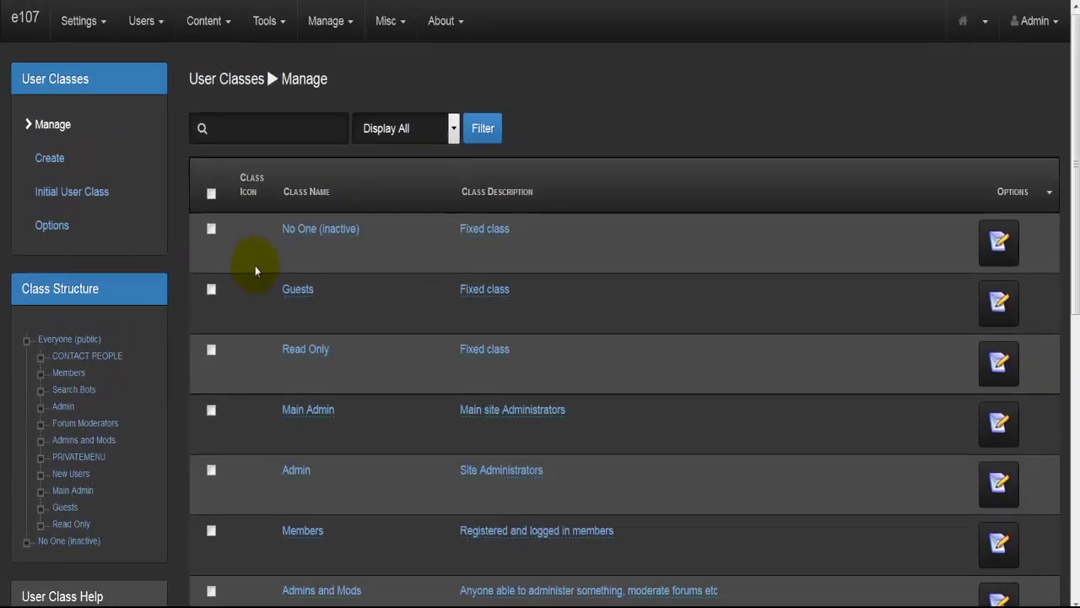
{"action": "scroll", "coordinate": [409, 359], "scroll_direction": "down", "scroll_amount": 2}
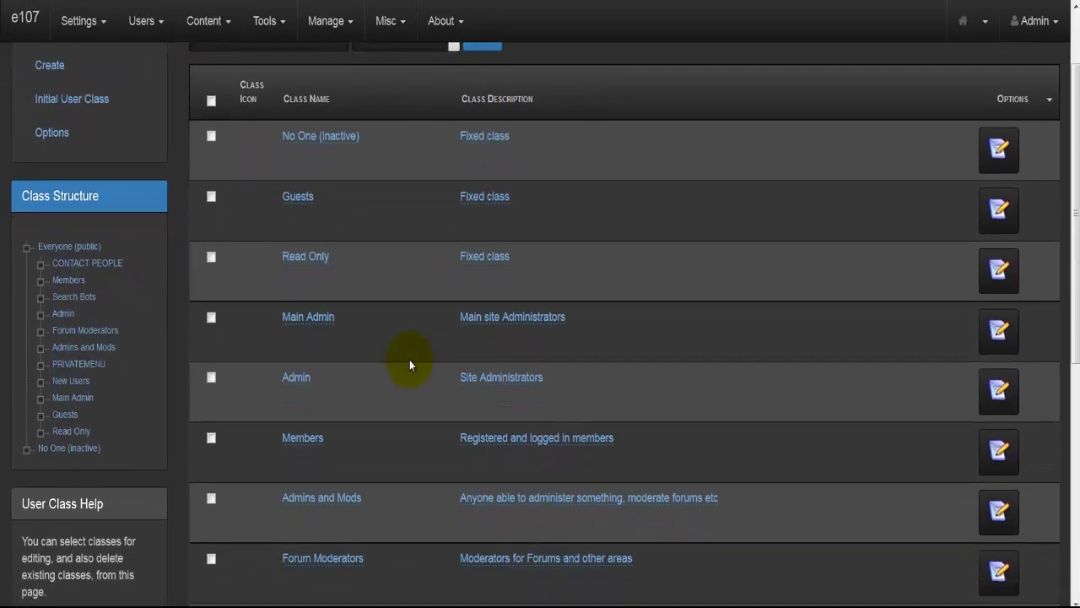
{"action": "scroll", "coordinate": [409, 359], "scroll_direction": "down", "scroll_amount": 2}
{"action": "scroll", "coordinate": [410, 365], "scroll_direction": "down", "scroll_amount": 4}
{"action": "scroll", "coordinate": [410, 365], "scroll_direction": "up", "scroll_amount": 6}
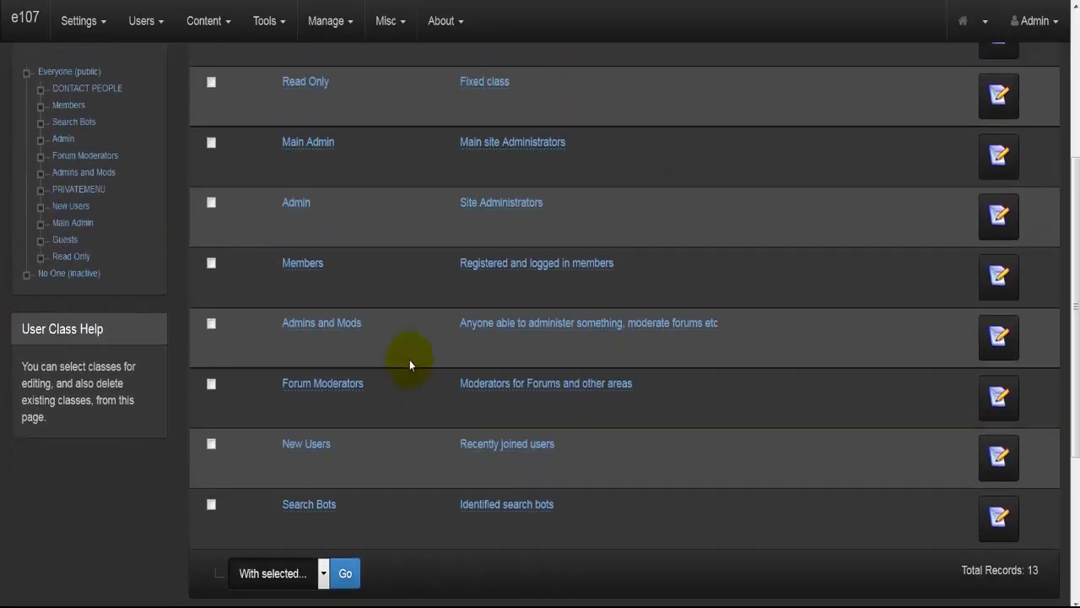
{"action": "scroll", "coordinate": [409, 363], "scroll_direction": "up", "scroll_amount": 2}
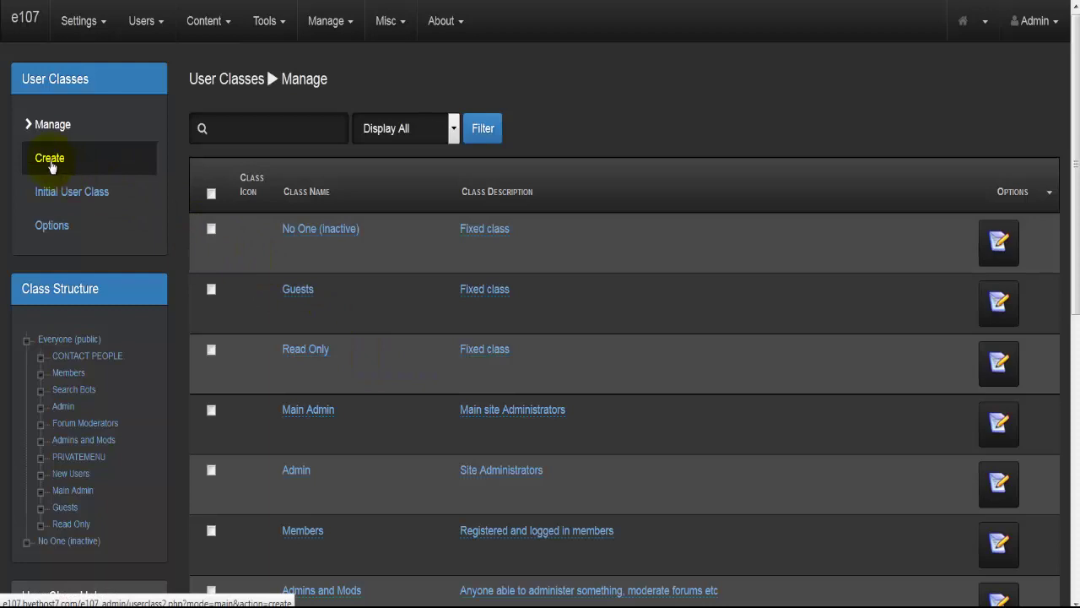
- Open the form for creating a user class and examine its fields and the available class parents
{"action": "left_click", "coordinate": [59, 167]}
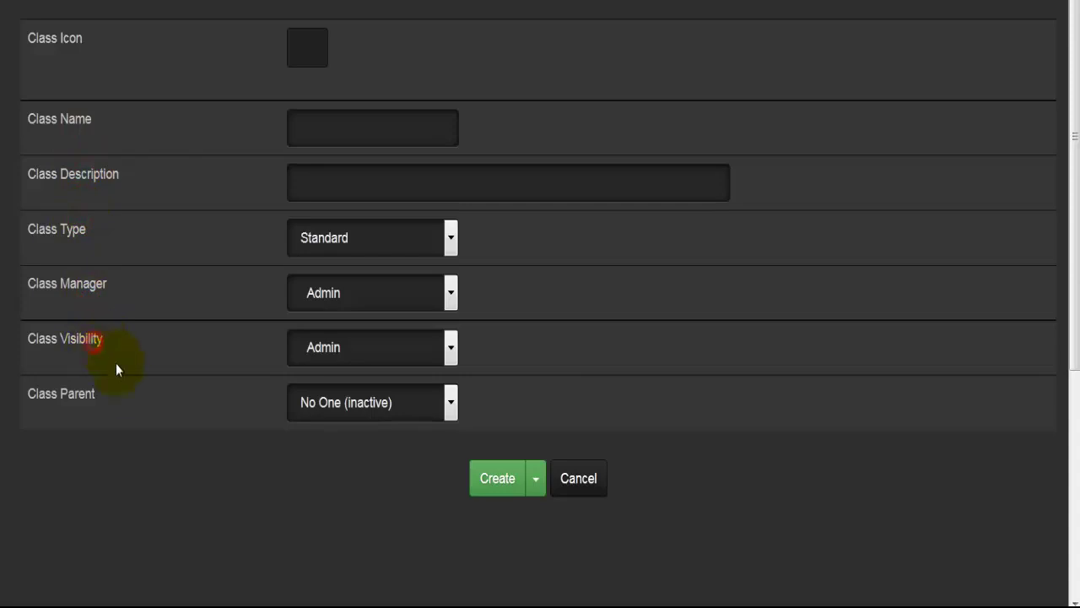
{"action": "double_click", "coordinate": [87, 397]}
{"action": "left_click", "coordinate": [134, 419]}
{"action": "left_click", "coordinate": [380, 412]}
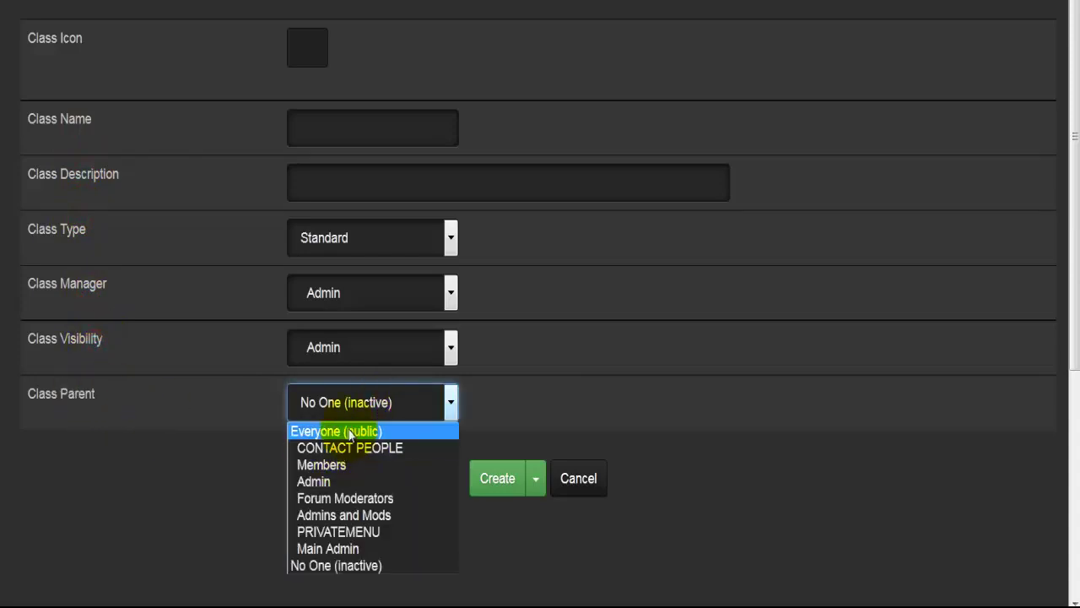
{"action": "left_click", "coordinate": [134, 473]}
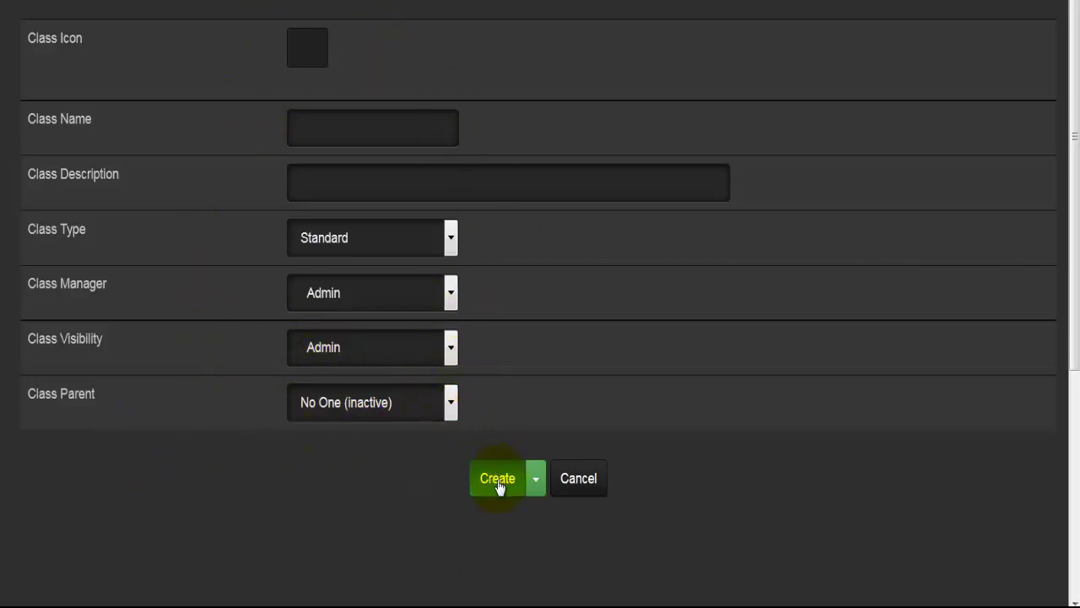
{"action": "left_click", "coordinate": [267, 429]}
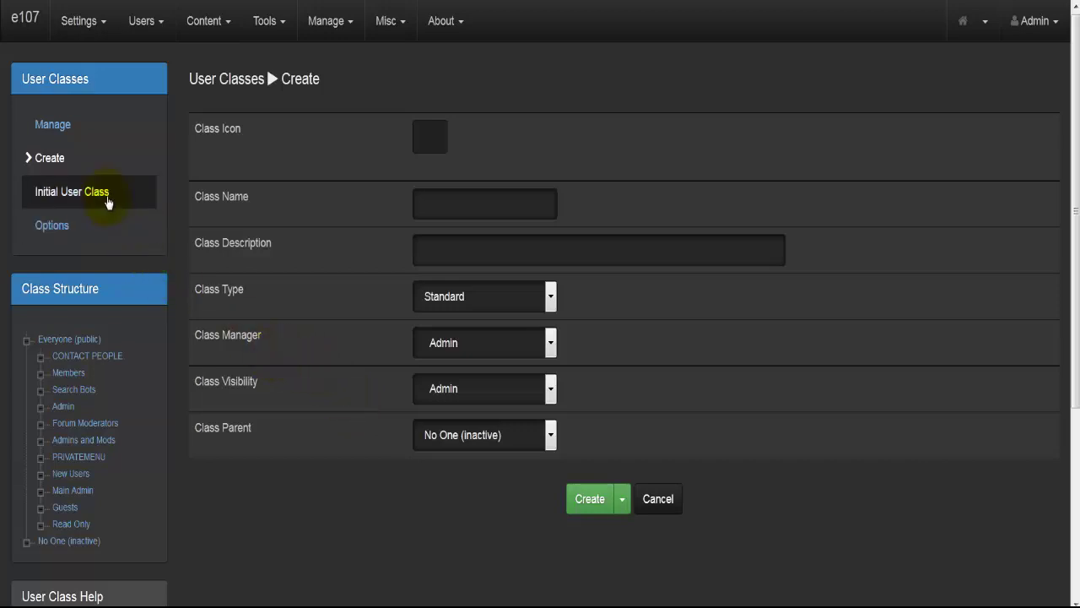
- Open the Initial User Class settings and examine the classes for new sign-ups and the point at which they are set
{"action": "left_click", "coordinate": [107, 200]}
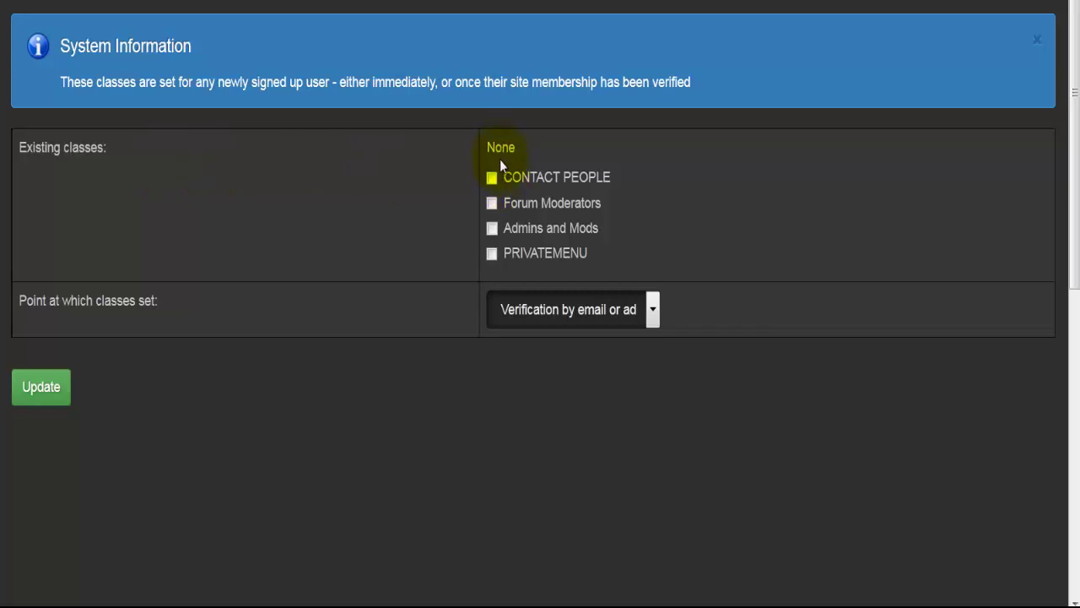
{"action": "left_click", "coordinate": [493, 179]}
{"action": "double_click", "coordinate": [501, 145]}
{"action": "scroll", "coordinate": [405, 252], "scroll_direction": "down", "scroll_amount": 2}
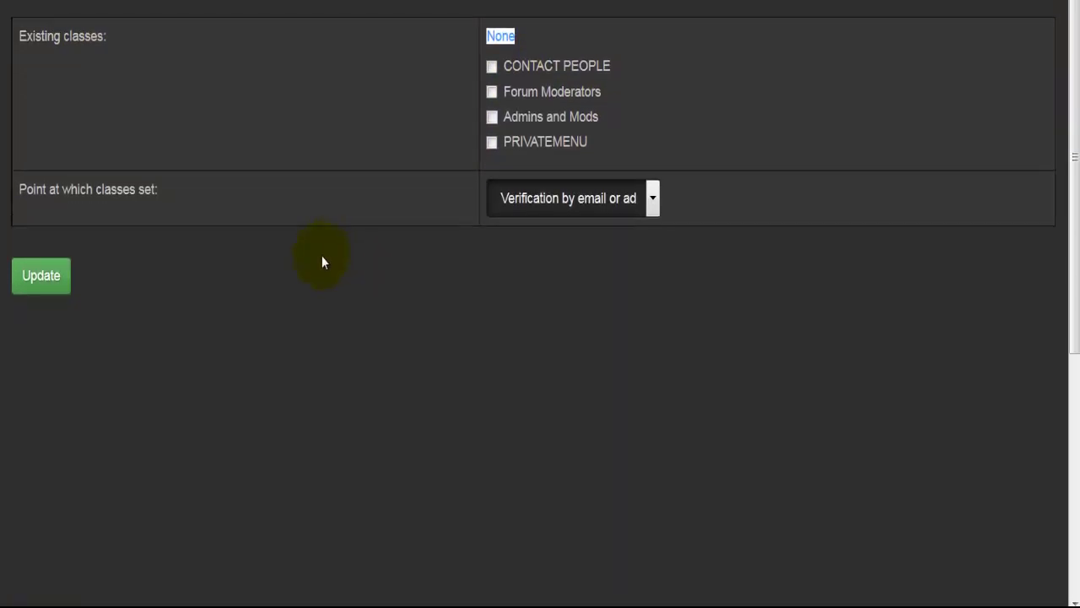
{"action": "left_click", "coordinate": [158, 165]}
{"action": "left_click", "coordinate": [541, 199]}
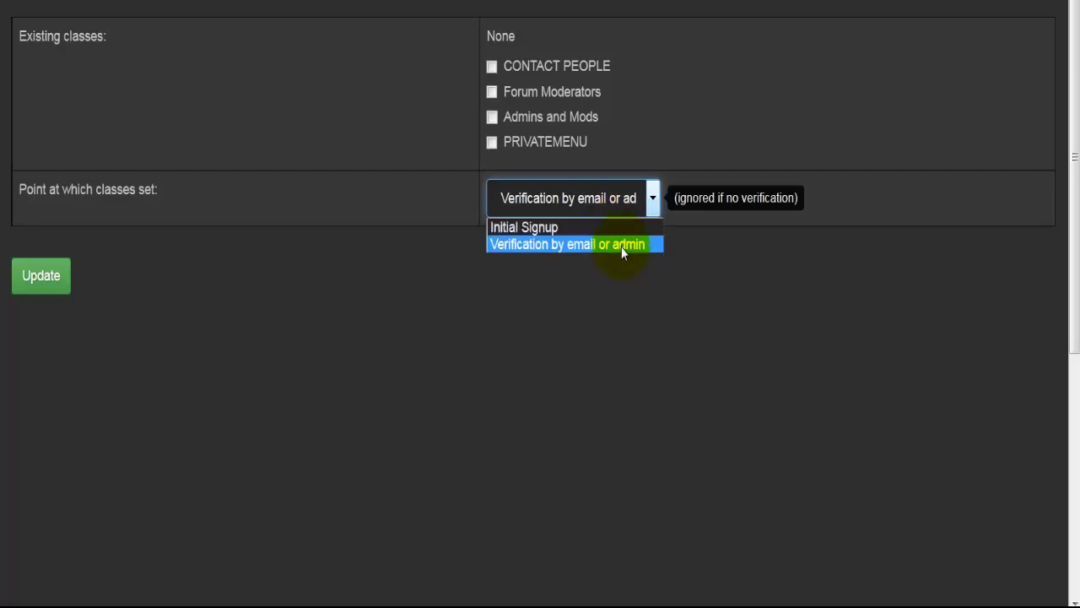
{"action": "left_click", "coordinate": [590, 309]}
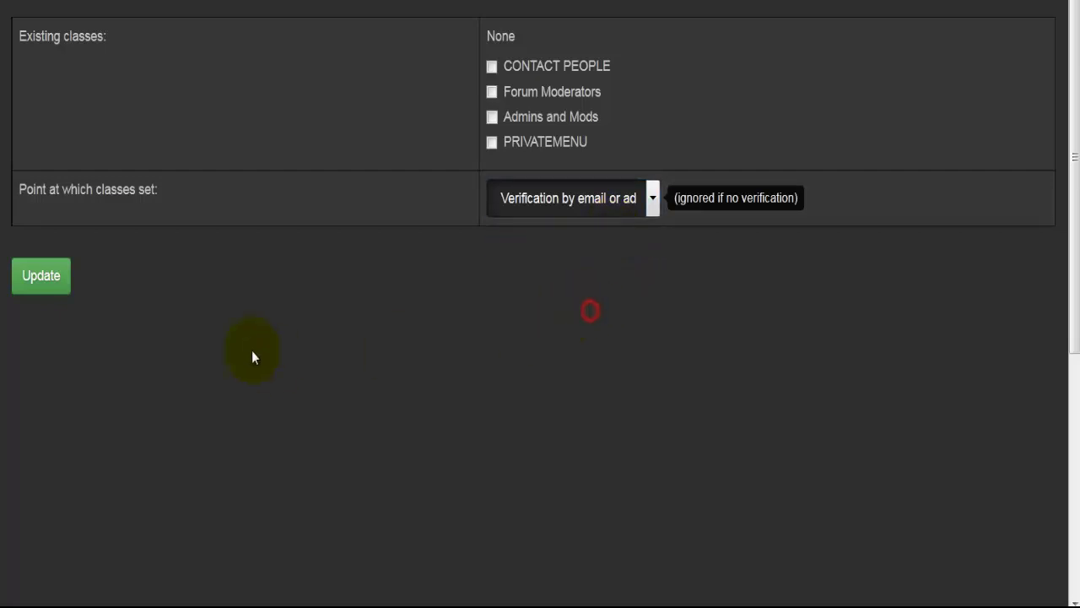
{"action": "scroll", "coordinate": [262, 375], "scroll_direction": "up", "scroll_amount": 1}
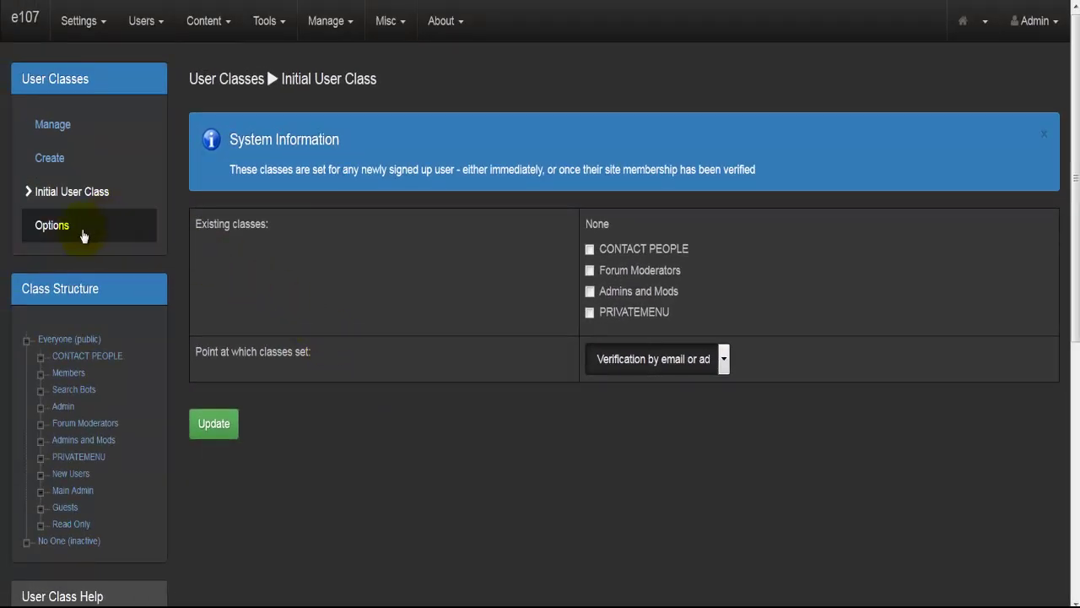
- Open the user class options and review the hierarchy preferences and maintenance actions
{"action": "left_click", "coordinate": [39, 224]}
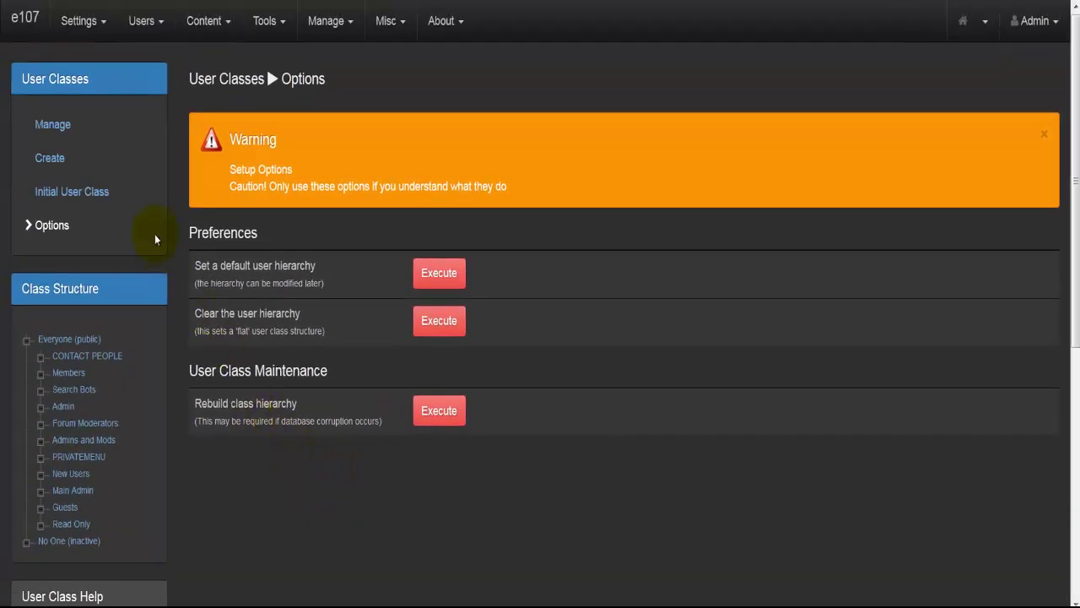
{"action": "double_click", "coordinate": [77, 80]}
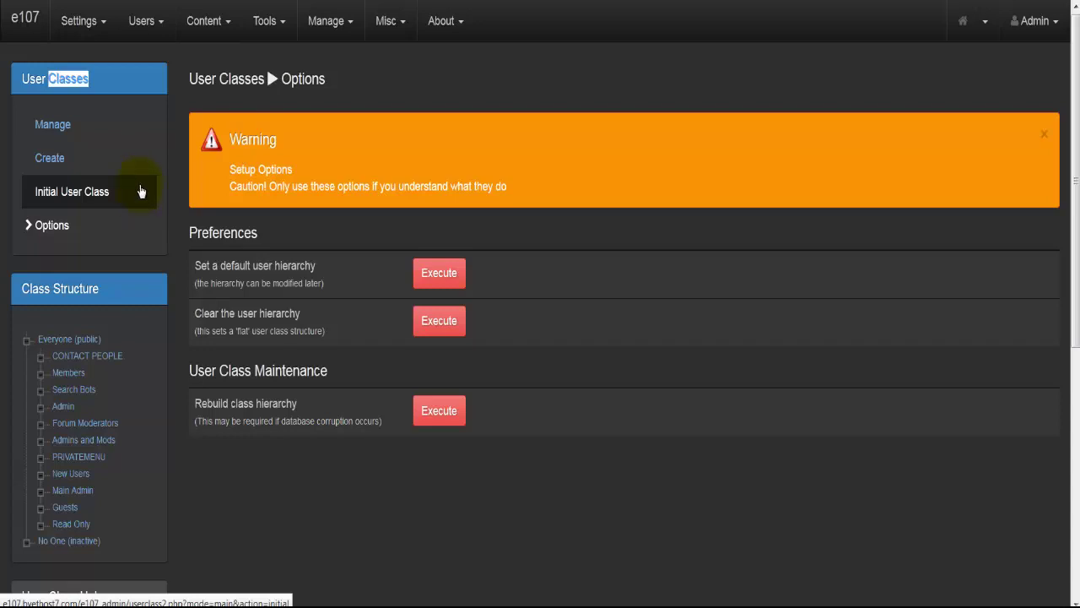
- Open the Quick Add User form from user management and set its notification and user status to Require Activation, Notify (password and activation link)
{"action": "left_click", "coordinate": [145, 30]}
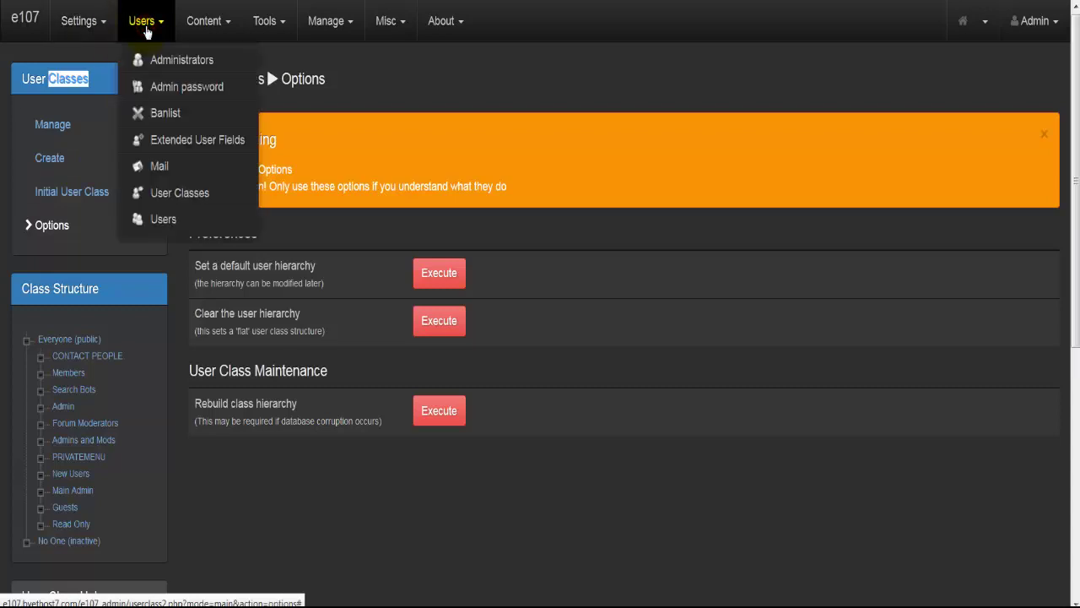
{"action": "left_click", "coordinate": [181, 221]}
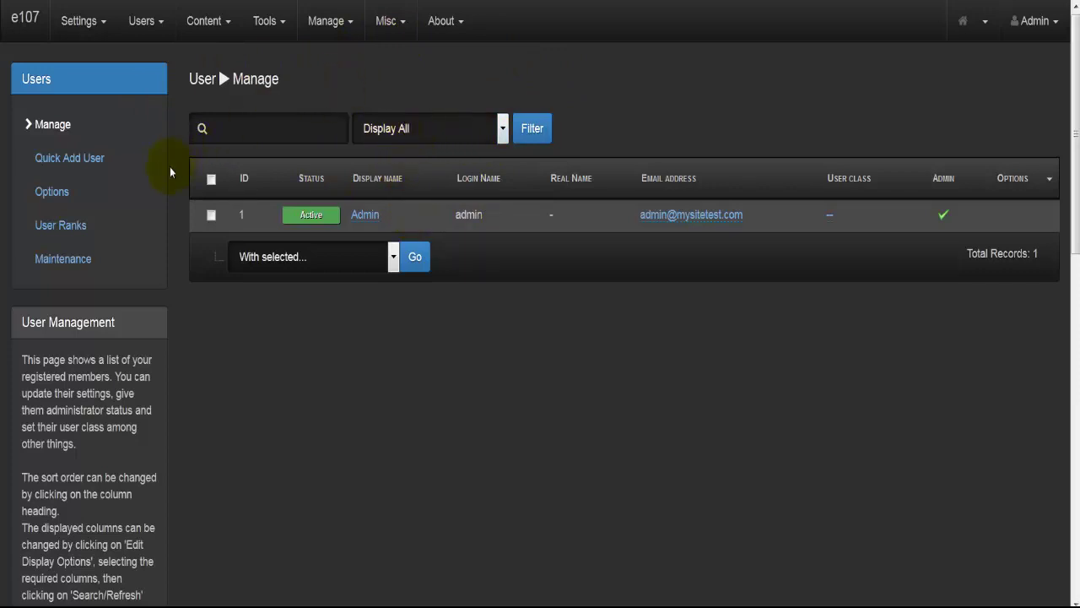
{"action": "left_click", "coordinate": [101, 160]}
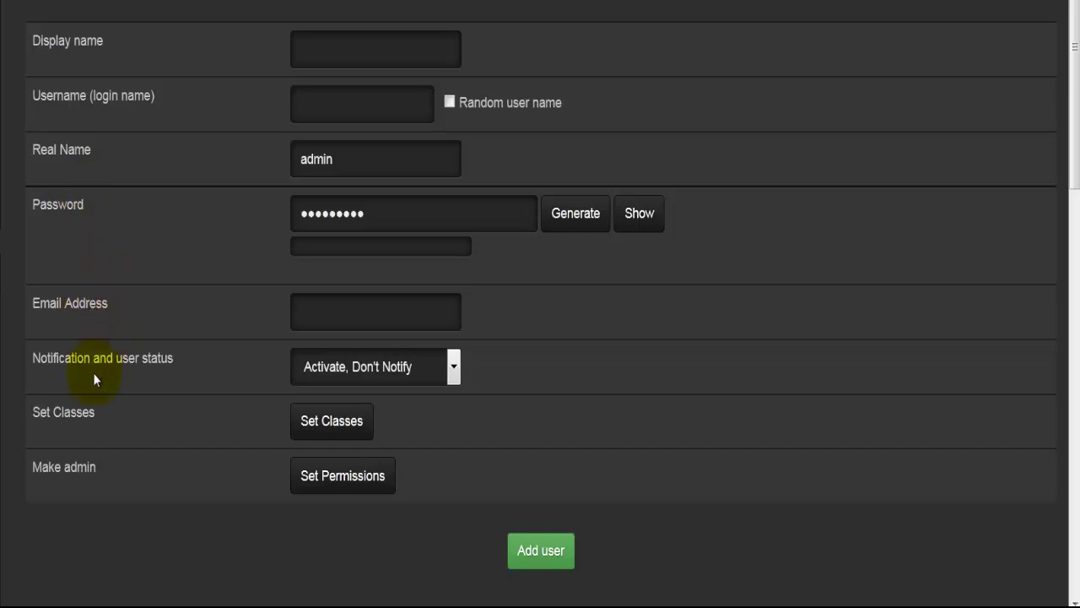
{"action": "left_click", "coordinate": [411, 371]}
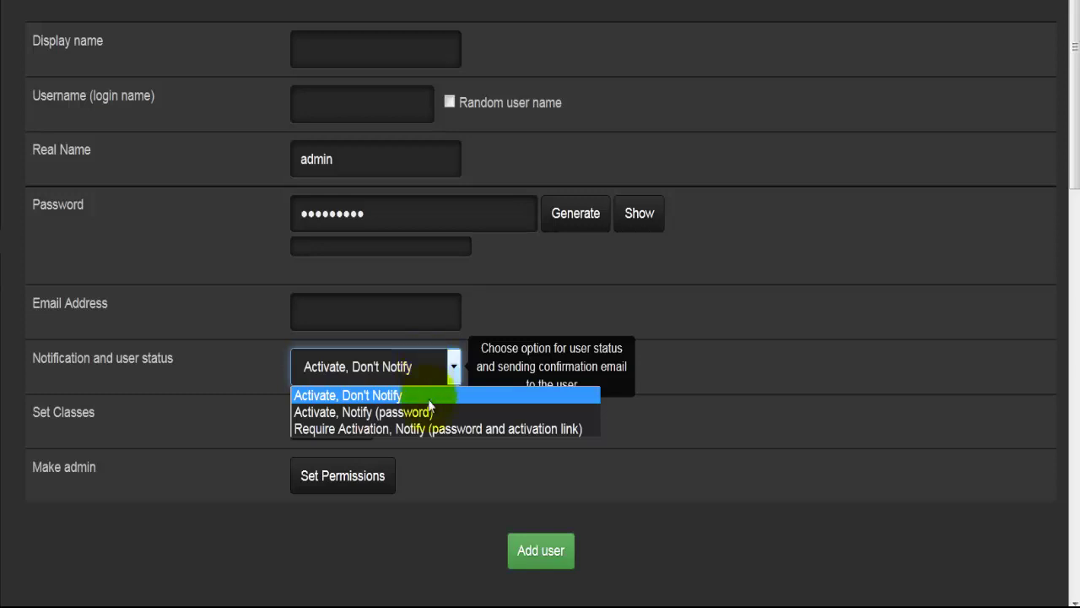
{"action": "left_click", "coordinate": [481, 430]}
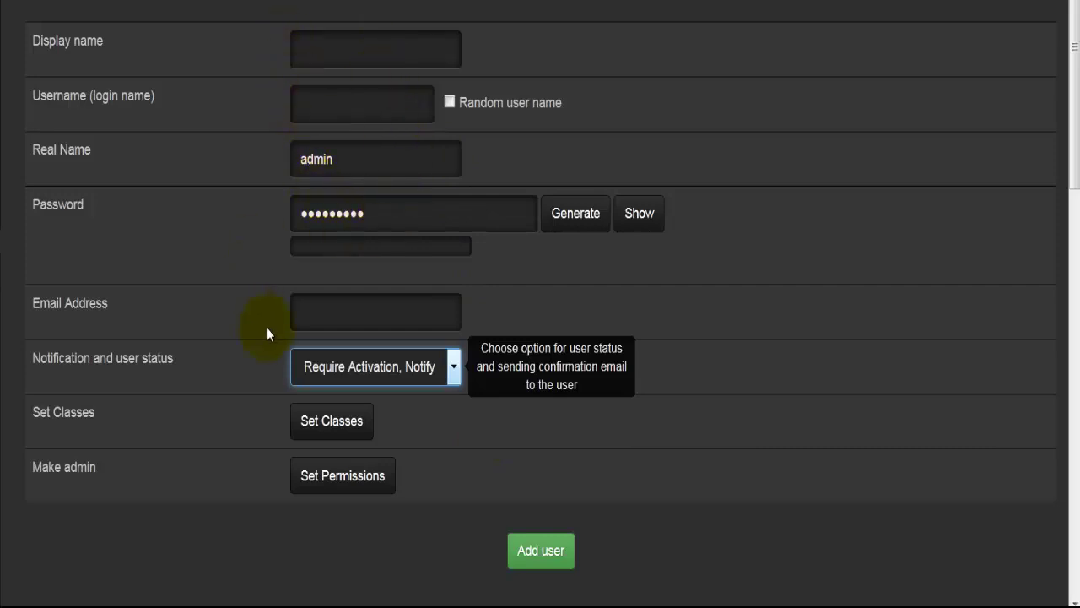
{"action": "left_click", "coordinate": [302, 307]}
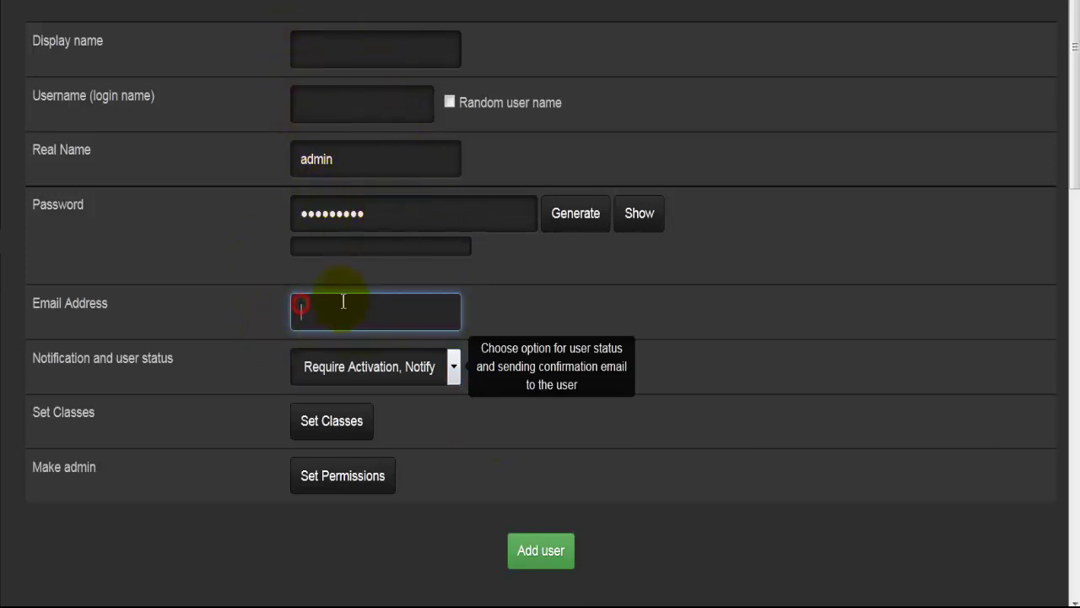
{"action": "left_click", "coordinate": [345, 375]}
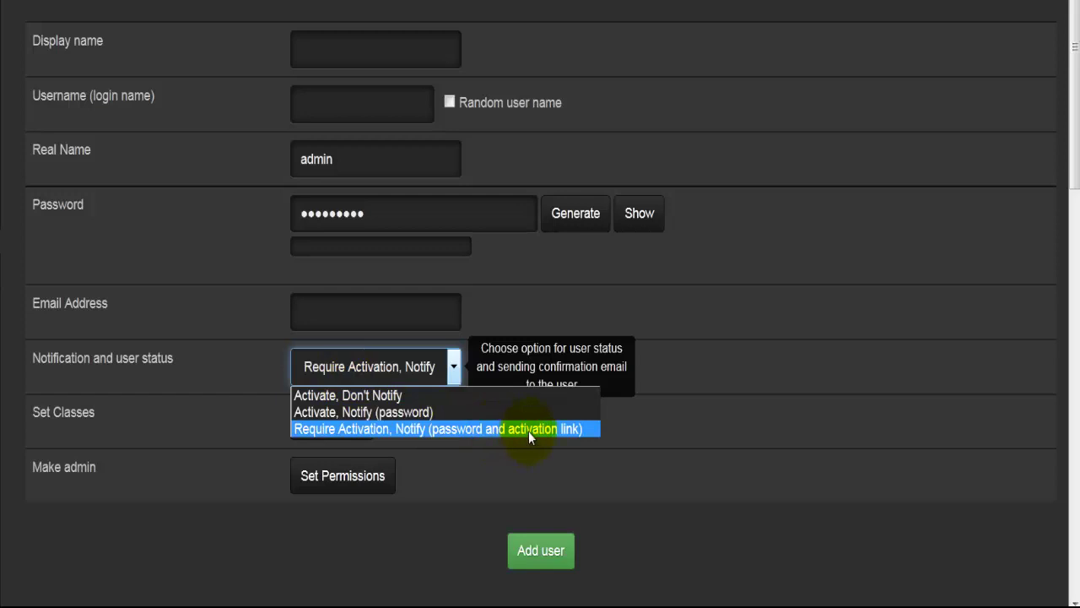
{"action": "left_click", "coordinate": [459, 454]}
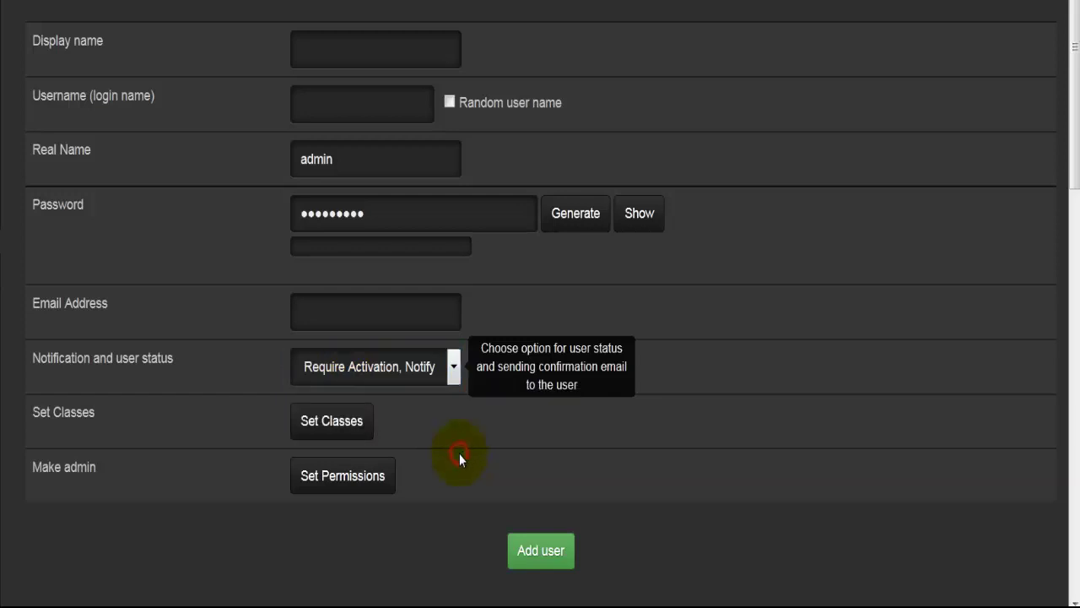
- Expand the class choices for the new user and review the available classes
{"action": "scroll", "coordinate": [127, 414], "scroll_direction": "down", "scroll_amount": 1}
{"action": "scroll", "coordinate": [128, 413], "scroll_direction": "down", "scroll_amount": 2}
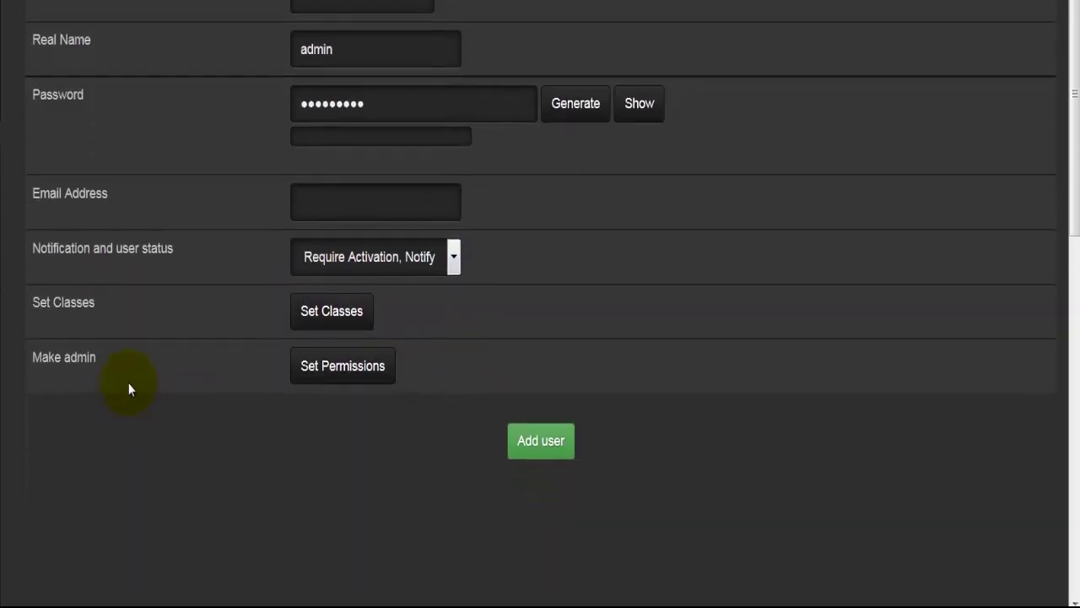
{"action": "left_click", "coordinate": [325, 319]}
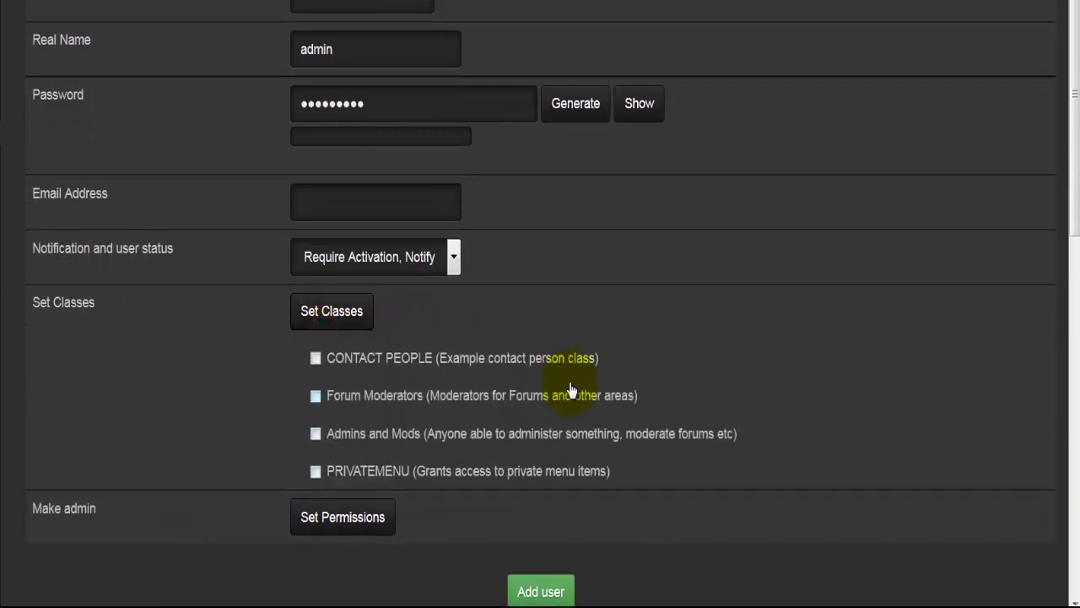
{"action": "scroll", "coordinate": [413, 337], "scroll_direction": "down", "scroll_amount": 2}
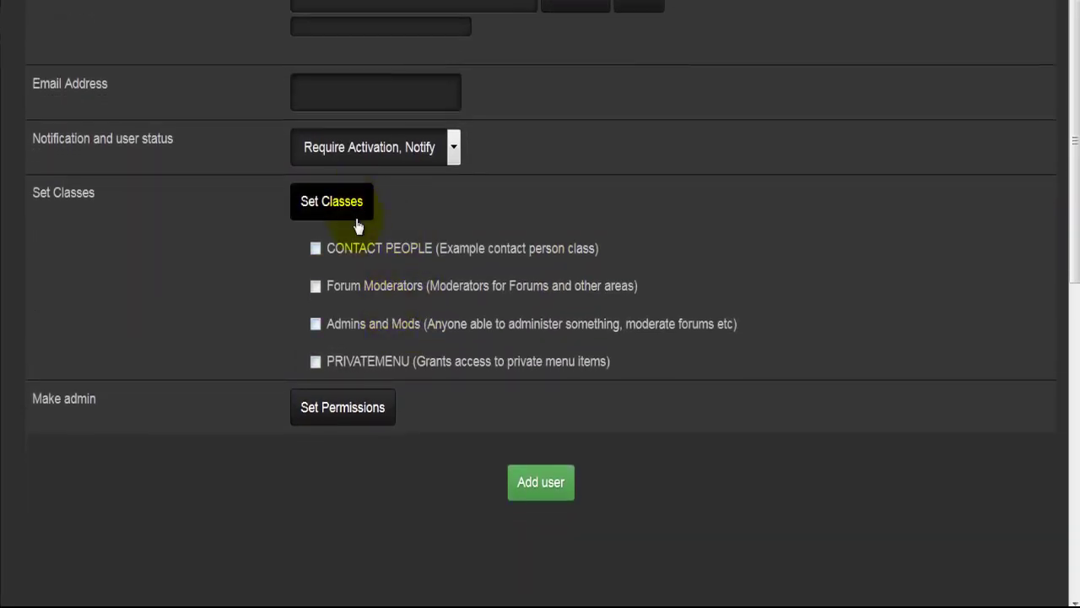
- Expand the admin permissions for the new user and review them from the General group through Main Site Administrator
{"action": "scroll", "coordinate": [424, 366], "scroll_direction": "down", "scroll_amount": 2}
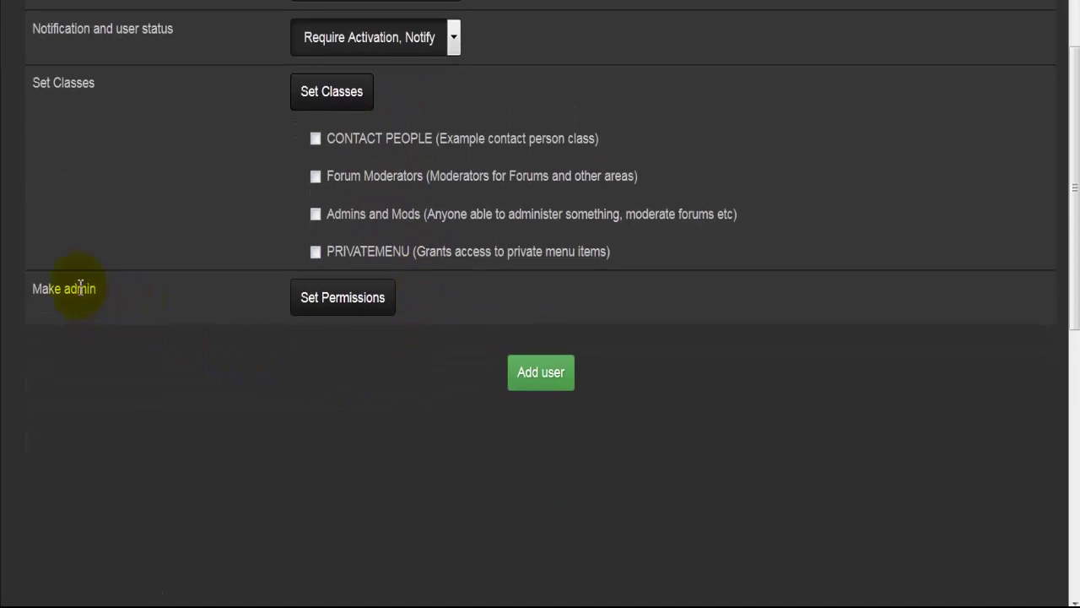
{"action": "left_click", "coordinate": [319, 311]}
{"action": "scroll", "coordinate": [337, 422], "scroll_direction": "down", "scroll_amount": 2}
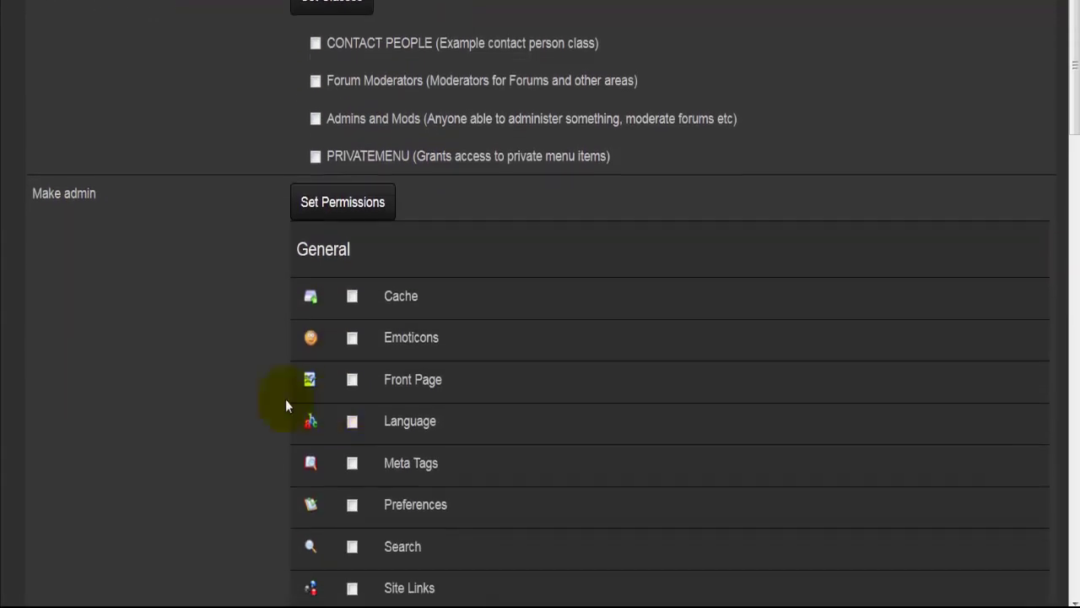
{"action": "scroll", "coordinate": [131, 243], "scroll_direction": "down", "scroll_amount": 4}
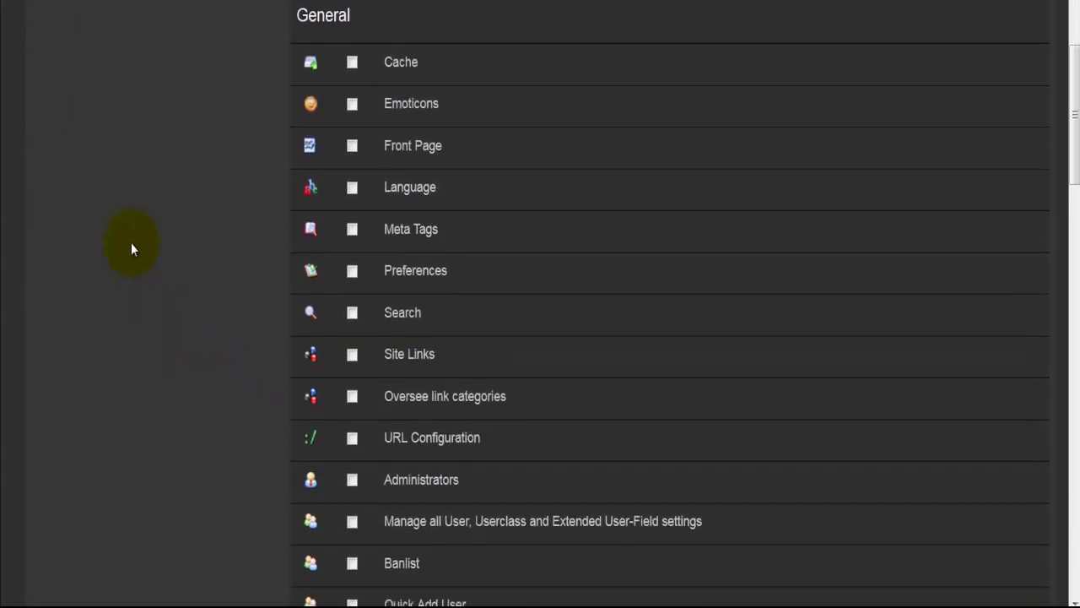
{"action": "scroll", "coordinate": [169, 237], "scroll_direction": "up", "scroll_amount": 2}
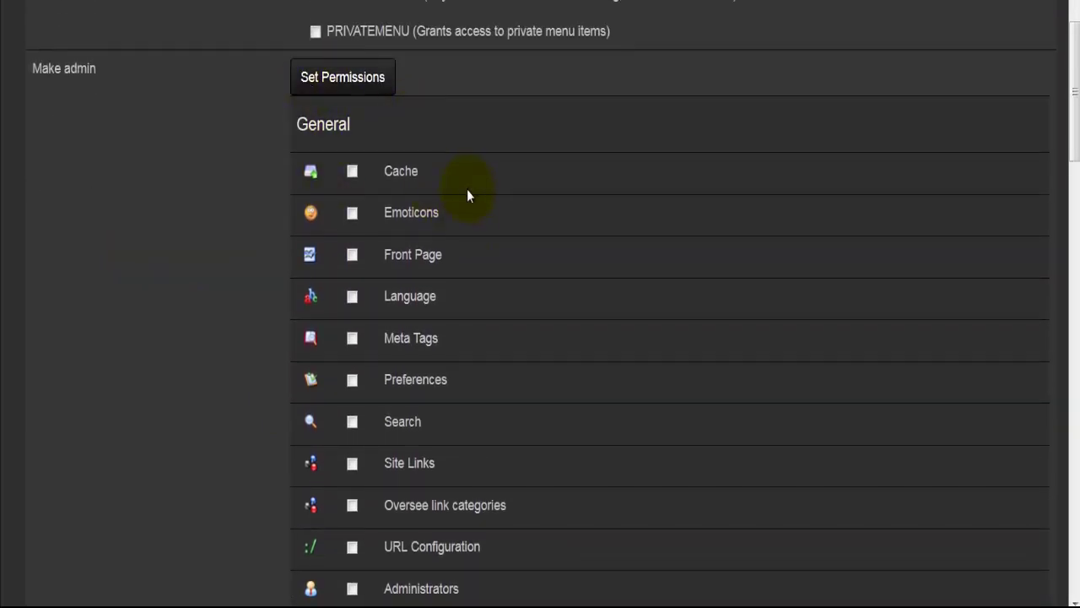
{"action": "scroll", "coordinate": [477, 220], "scroll_direction": "down", "scroll_amount": 2}
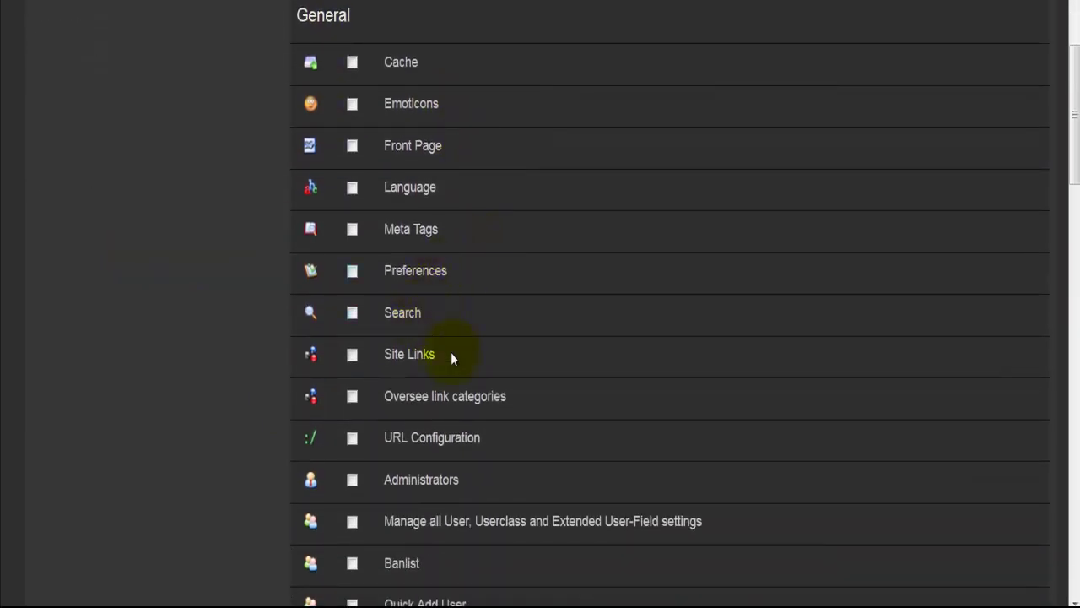
{"action": "scroll", "coordinate": [408, 433], "scroll_direction": "down", "scroll_amount": 1}
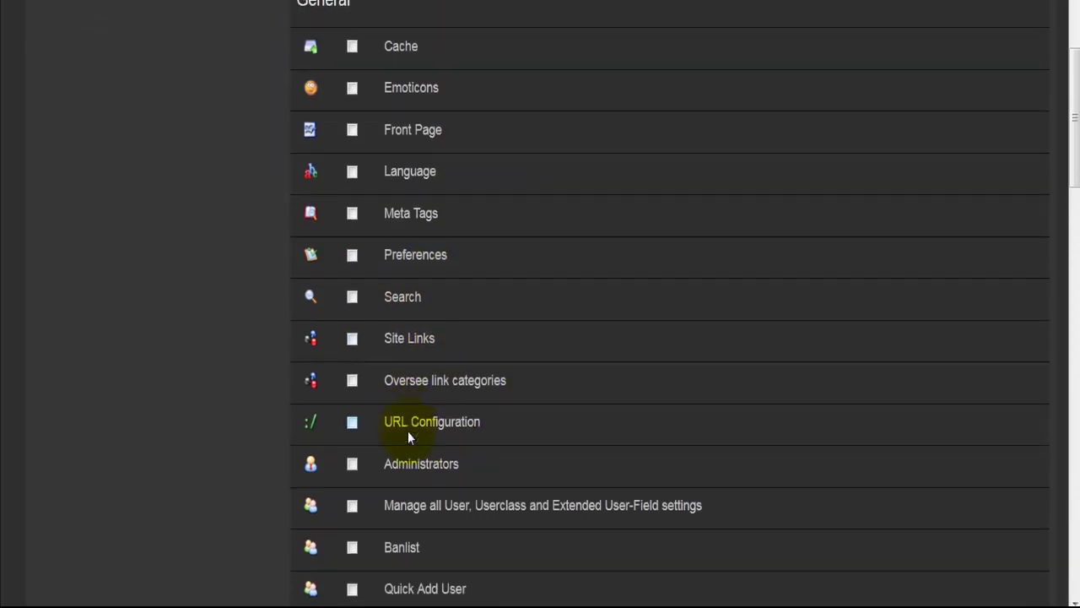
{"action": "scroll", "coordinate": [409, 437], "scroll_direction": "down", "scroll_amount": 13}
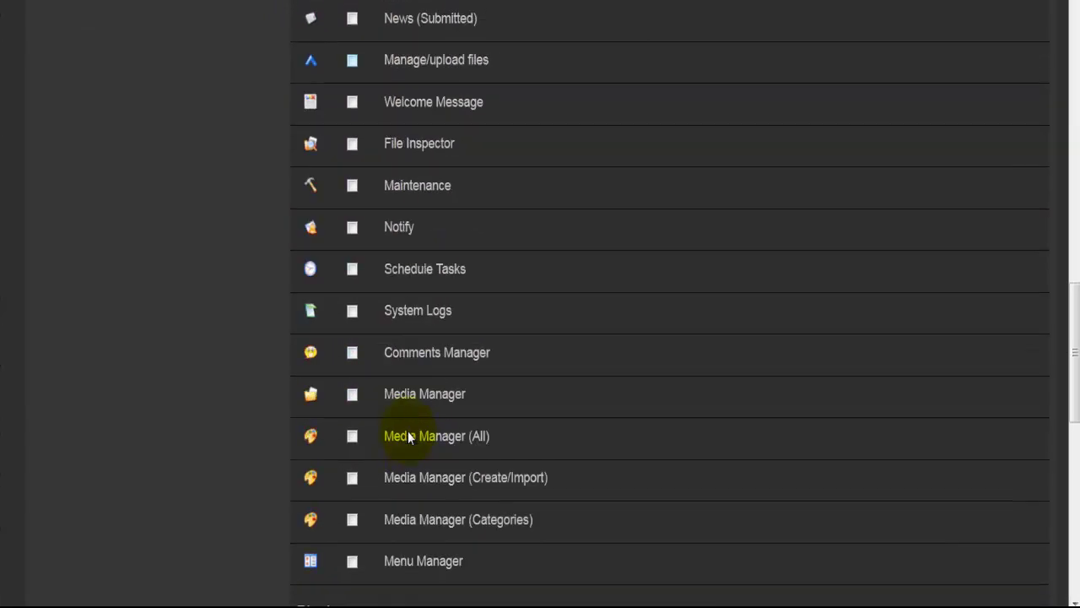
{"action": "scroll", "coordinate": [408, 435], "scroll_direction": "down", "scroll_amount": 6}
{"action": "scroll", "coordinate": [407, 435], "scroll_direction": "down", "scroll_amount": 4}
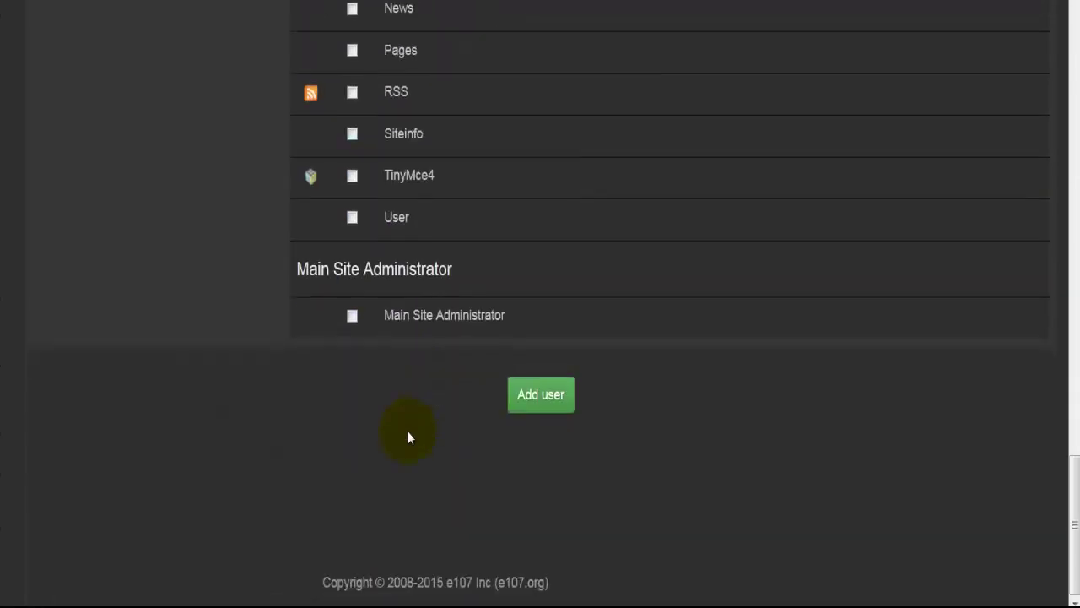
- Look back over the news, user and general permissions and return to the start of the Quick Add User form
{"action": "scroll", "coordinate": [408, 437], "scroll_direction": "up", "scroll_amount": 12}
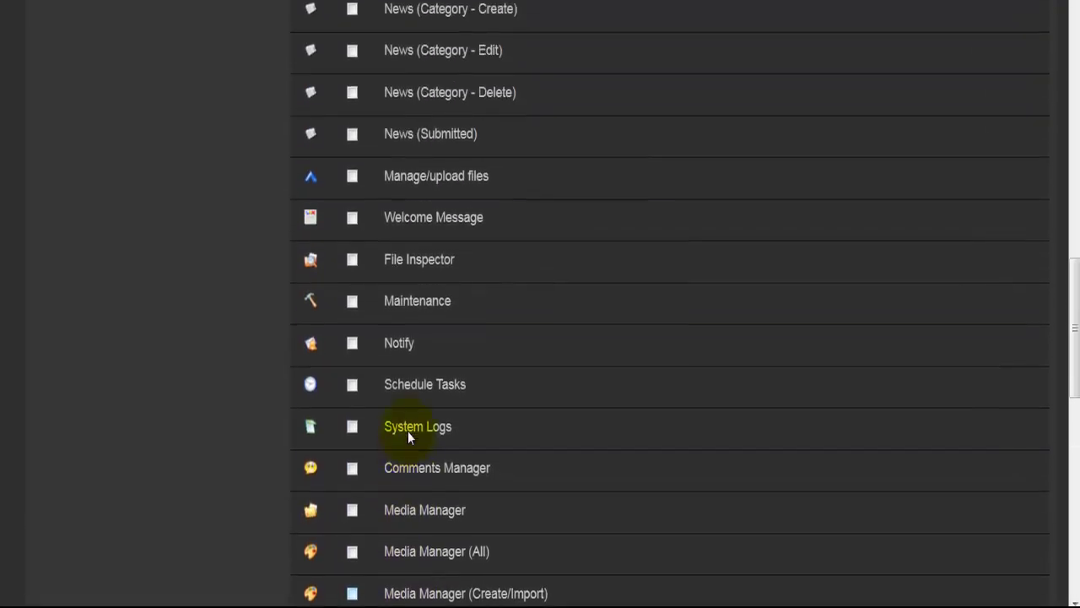
{"action": "scroll", "coordinate": [408, 431], "scroll_direction": "up", "scroll_amount": 6}
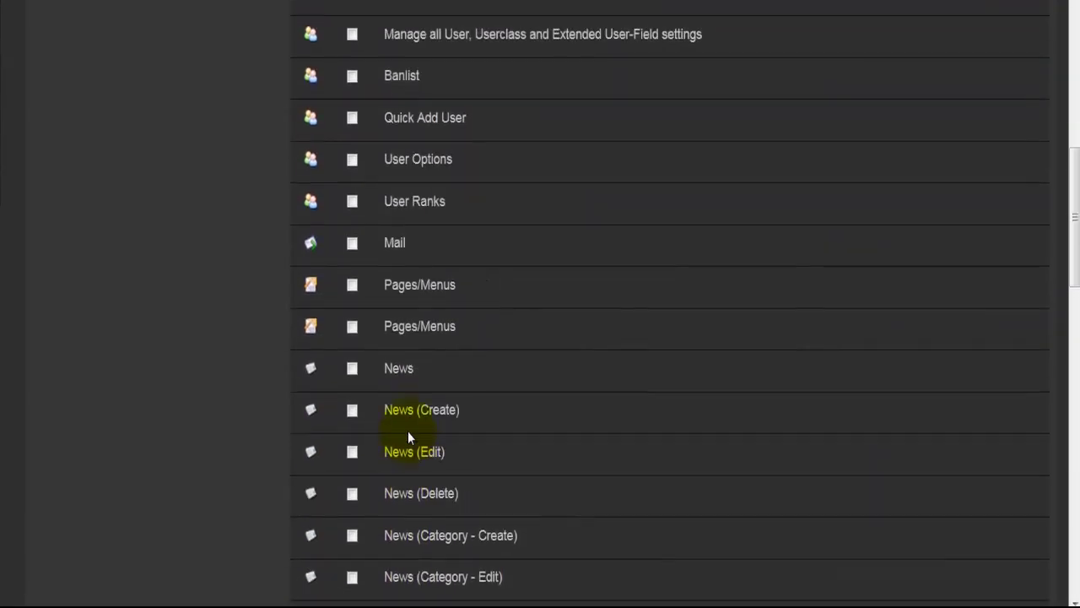
{"action": "scroll", "coordinate": [407, 435], "scroll_direction": "up", "scroll_amount": 5}
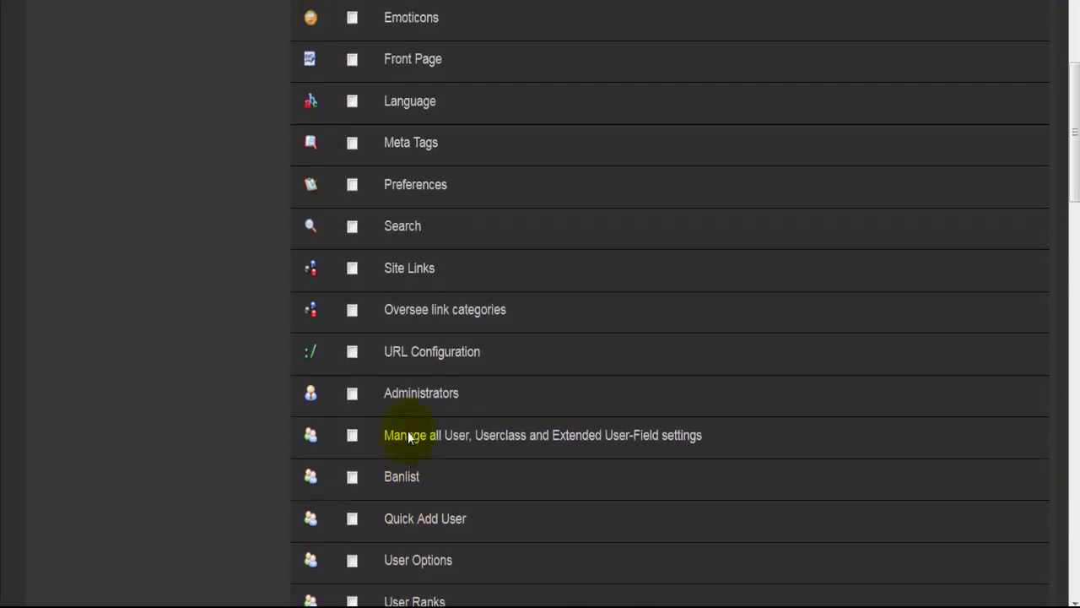
{"action": "scroll", "coordinate": [408, 434], "scroll_direction": "up", "scroll_amount": 4}
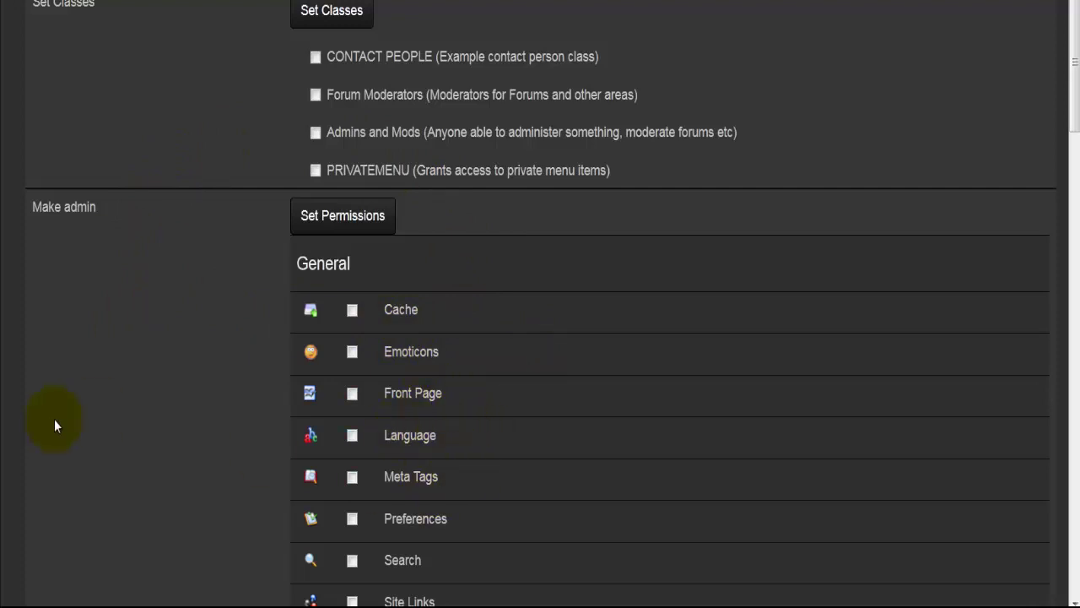
{"action": "scroll", "coordinate": [54, 418], "scroll_direction": "up", "scroll_amount": 5}
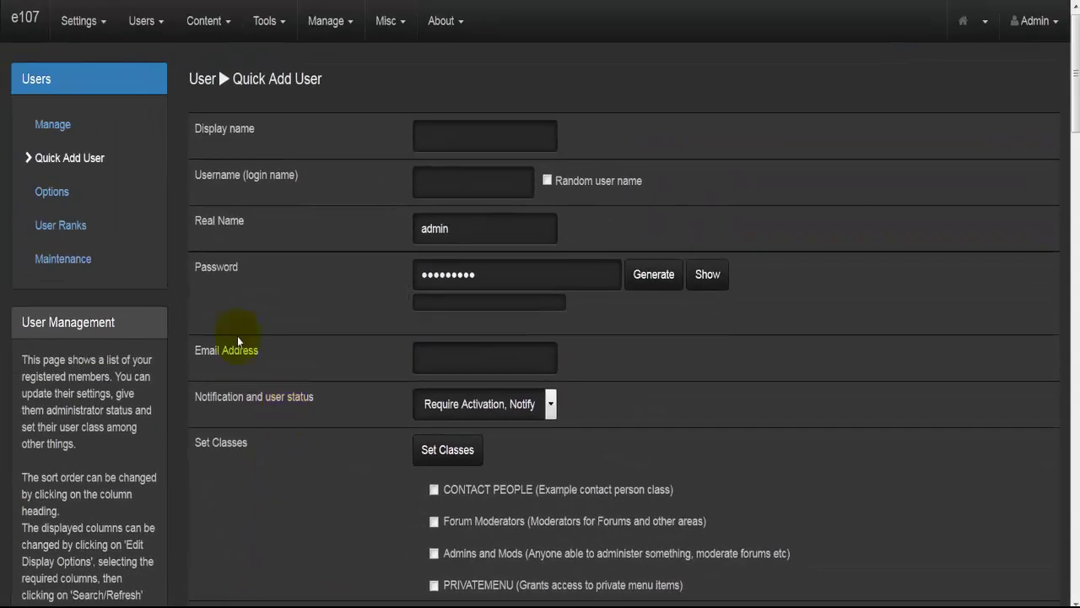
{"action": "left_click", "coordinate": [144, 21]}
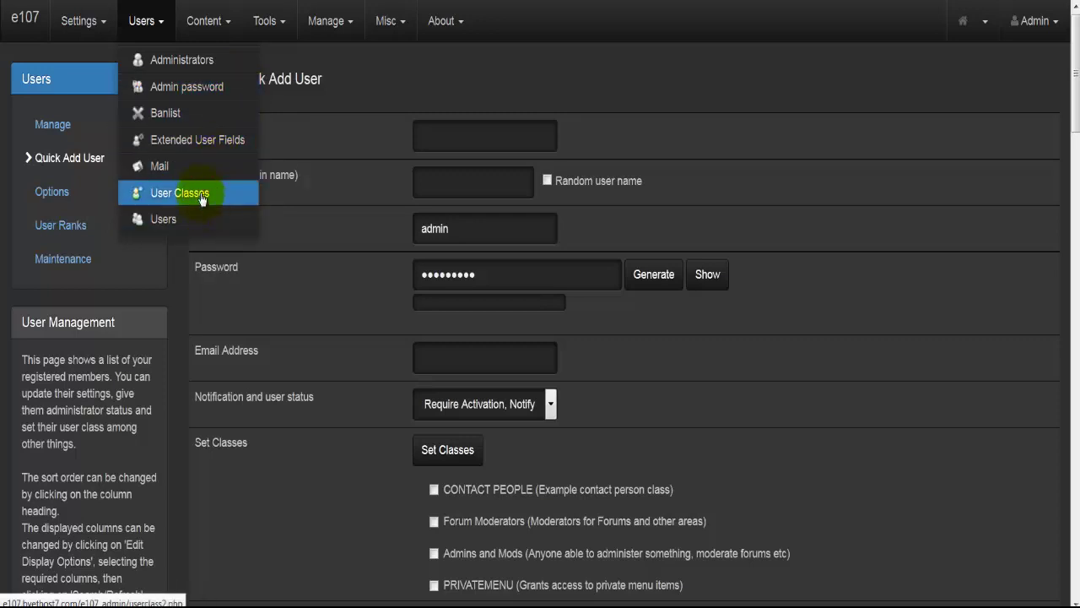
{"action": "left_click", "coordinate": [293, 239]}
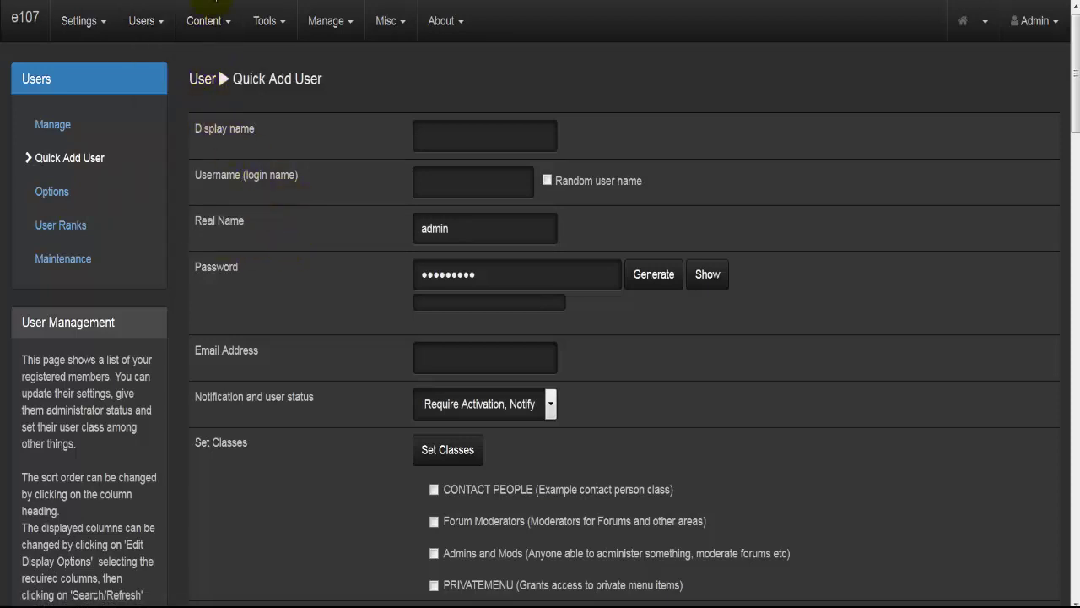
{"action": "left_click", "coordinate": [212, 19]}
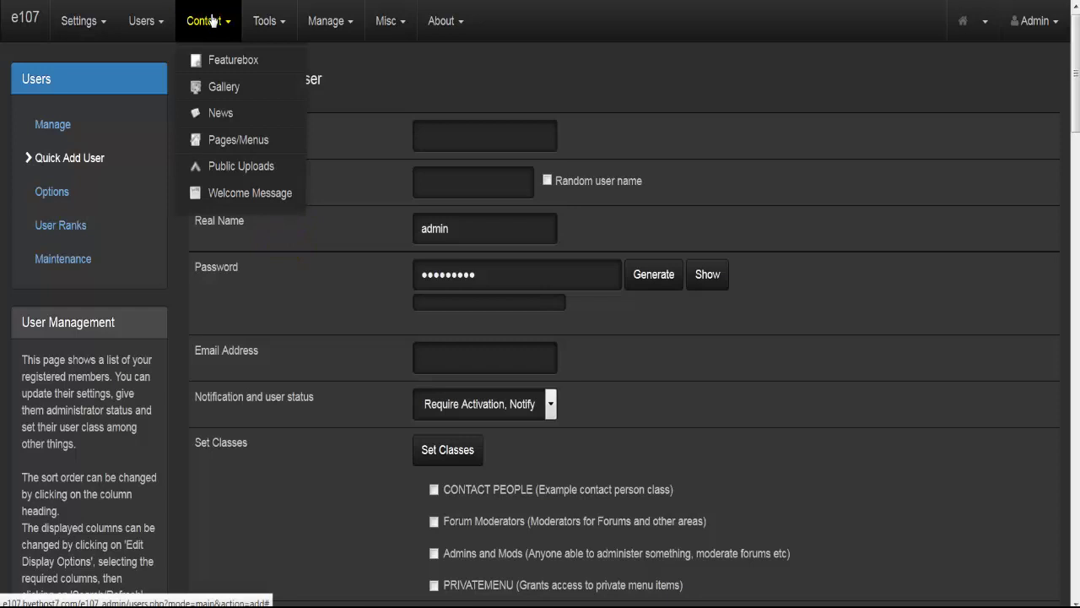
{"action": "left_click", "coordinate": [211, 21]}
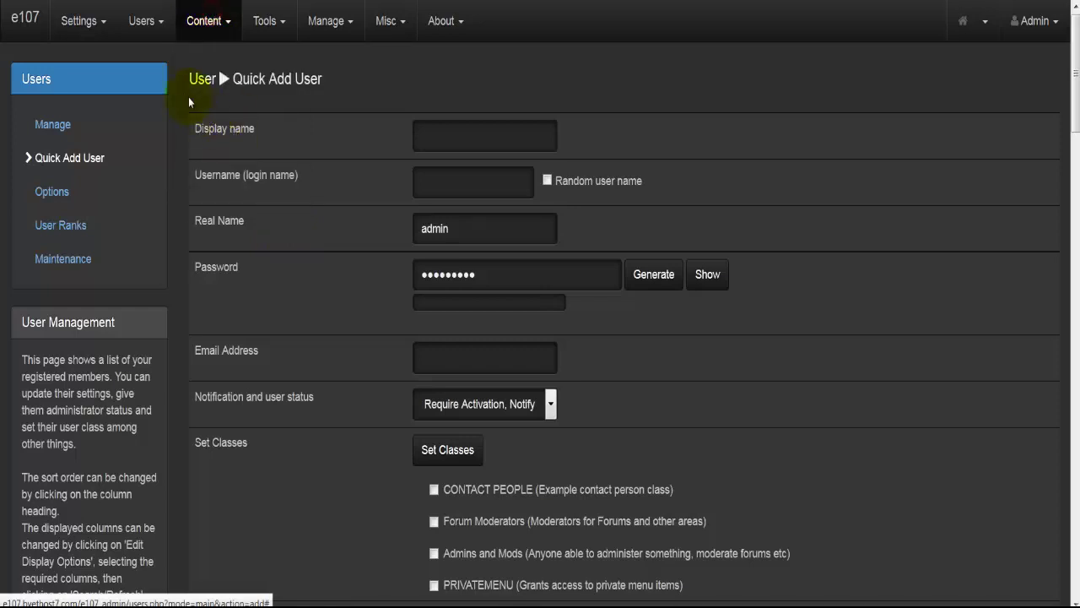
{"action": "left_click", "coordinate": [146, 25]}
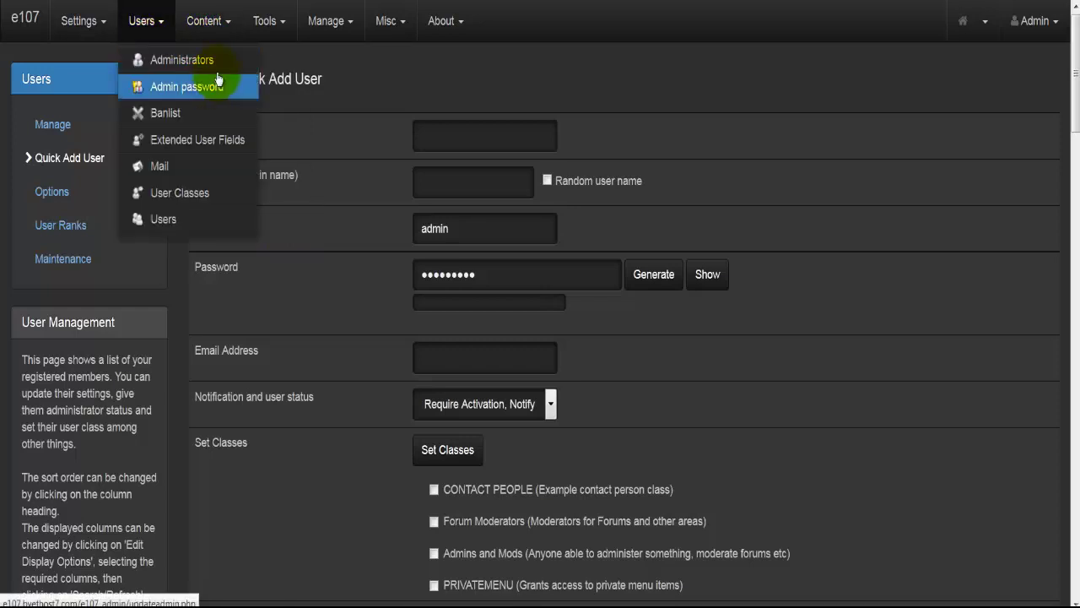